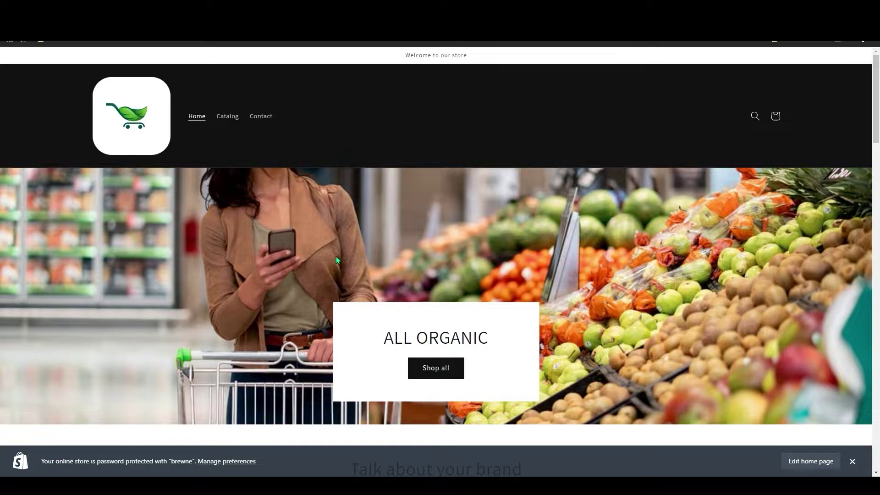
Switch from the storefront preview to the store admin and open the Shopify App Store from the Apps page.
scroll(345, 362, "down", 3)
scroll(345, 362, "up", 3)
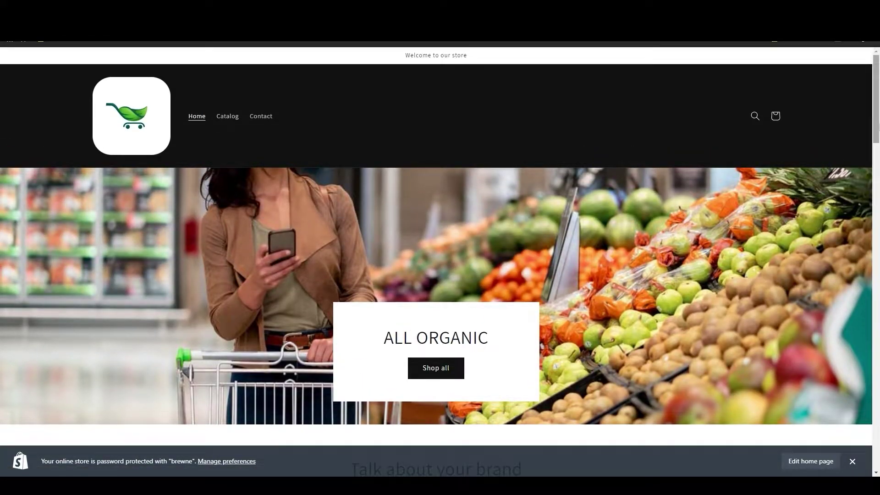
left_click(55, 8)
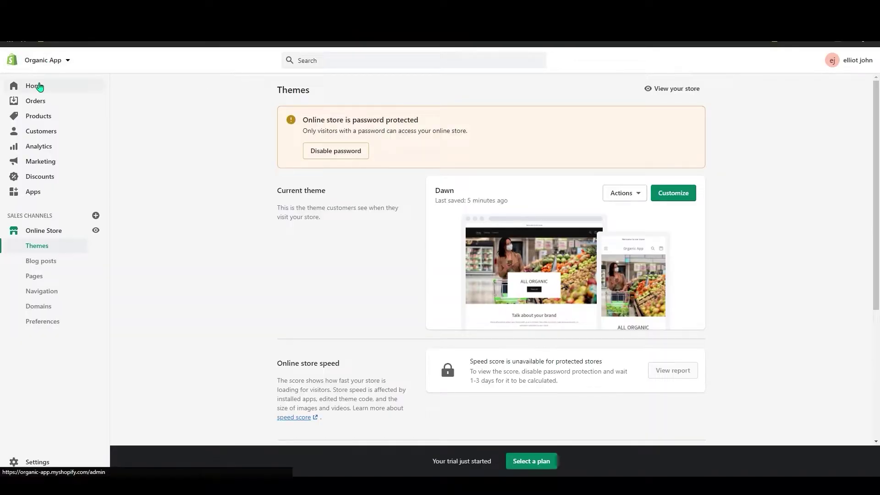
left_click(38, 86)
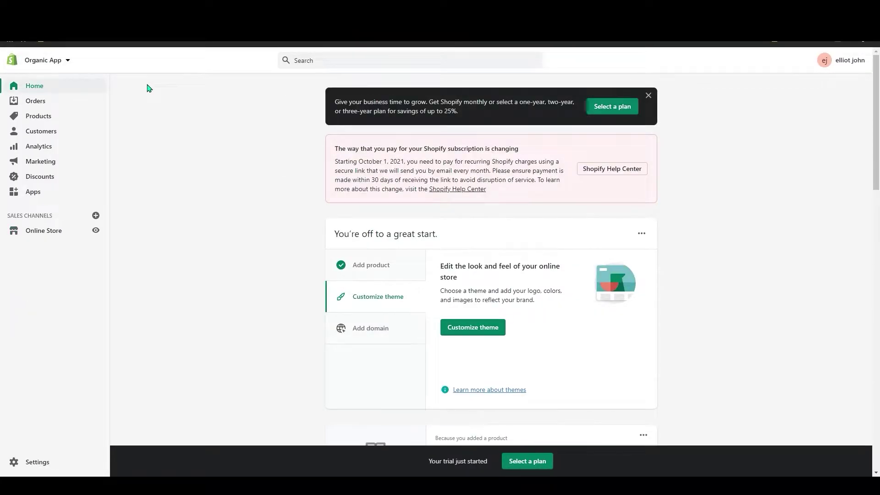
left_click(46, 199)
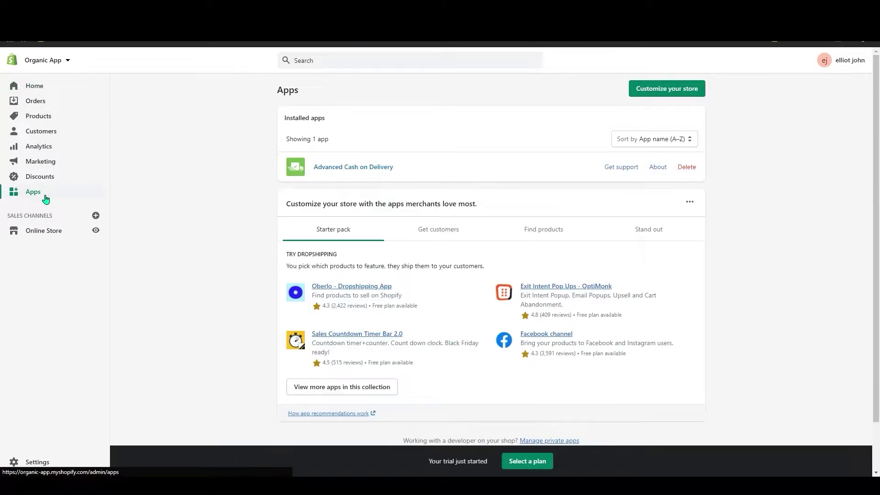
left_click(658, 90)
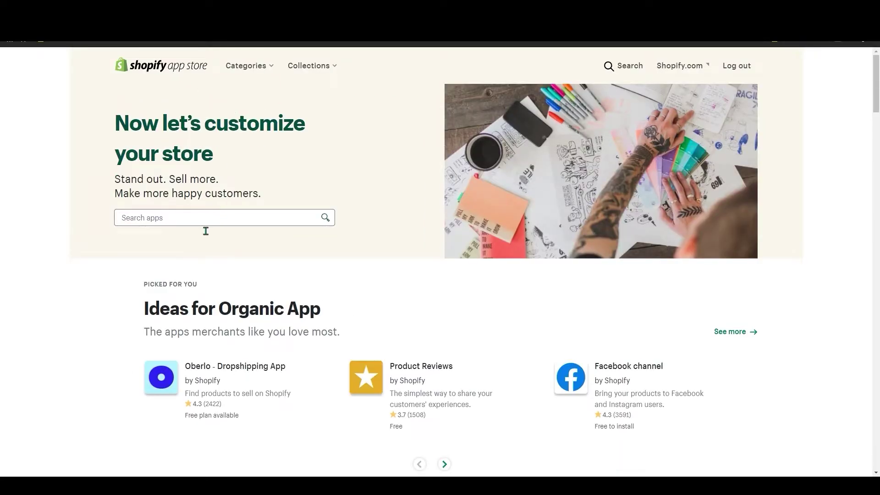
Search the app store for appmaker and open the Appmaker - Mobile App builder listing.
left_click(191, 221)
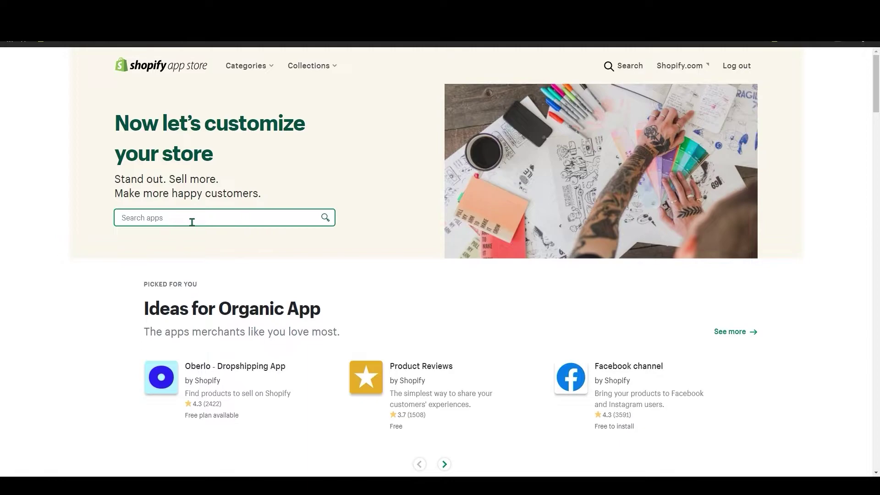
type("appmaker")
key("Return")
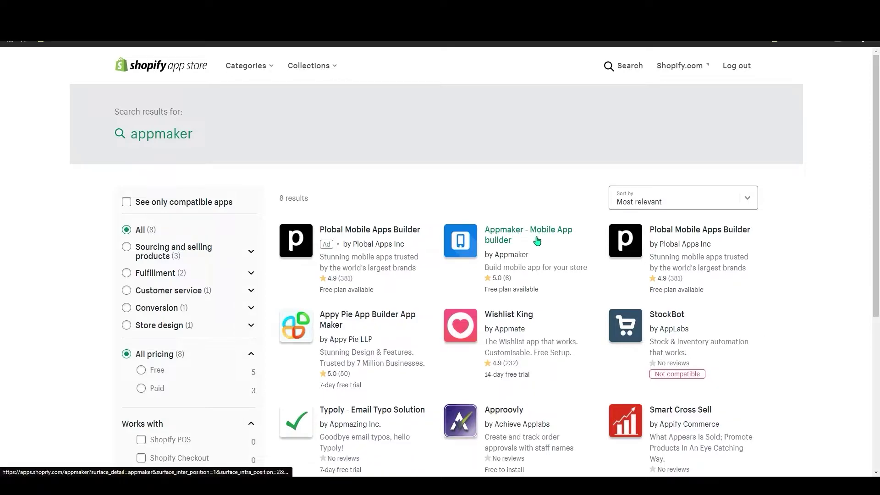
left_click(465, 254)
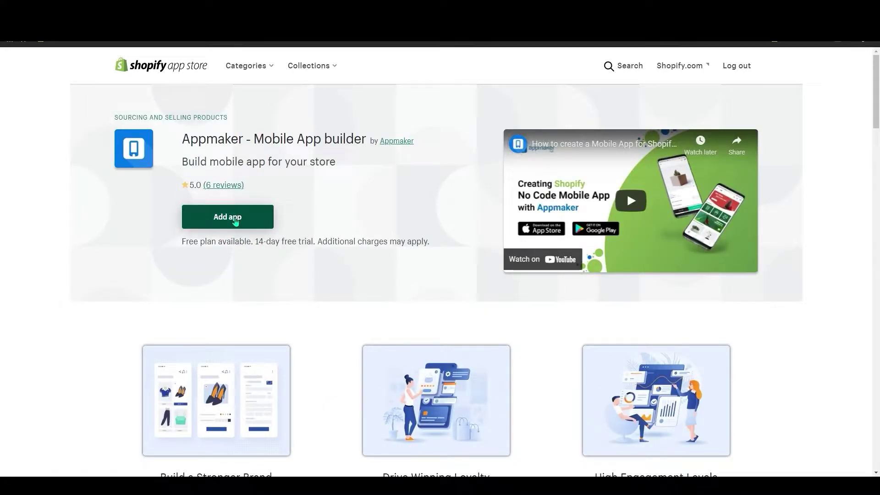
Add the Appmaker app to the store and approve its permissions as a sales channel.
left_click(235, 222)
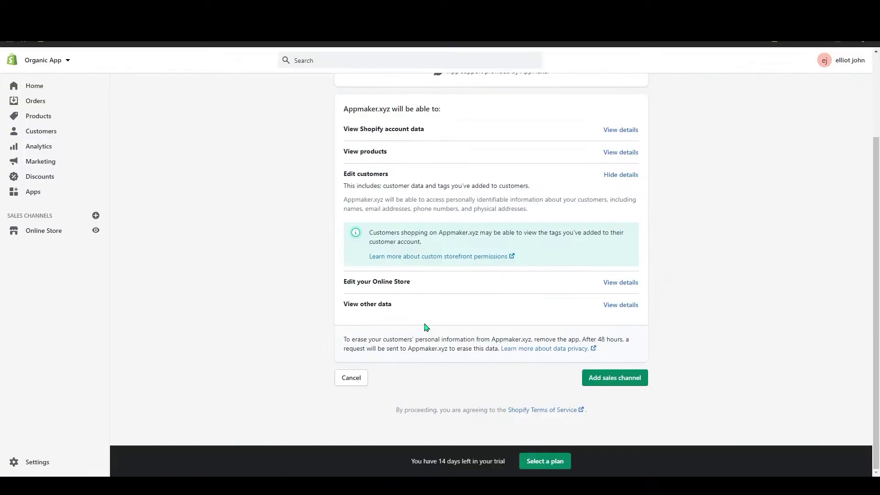
scroll(409, 360, "up", 2)
scroll(460, 368, "down", 2)
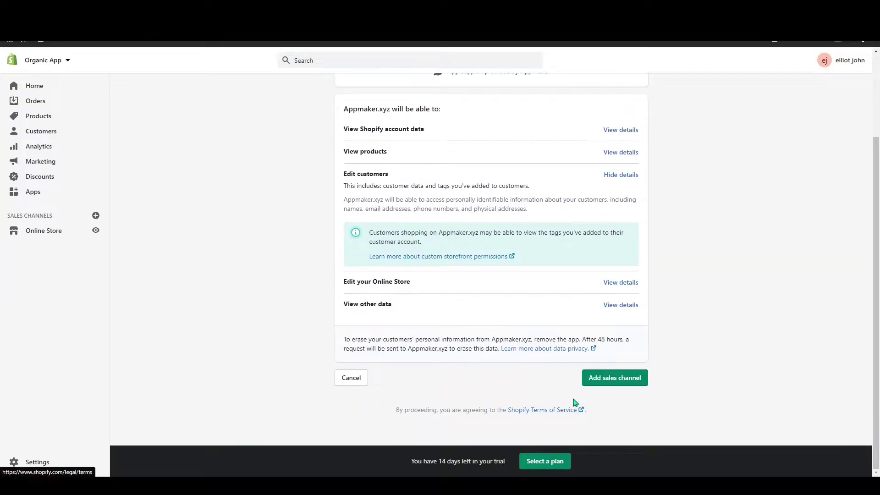
left_click(609, 380)
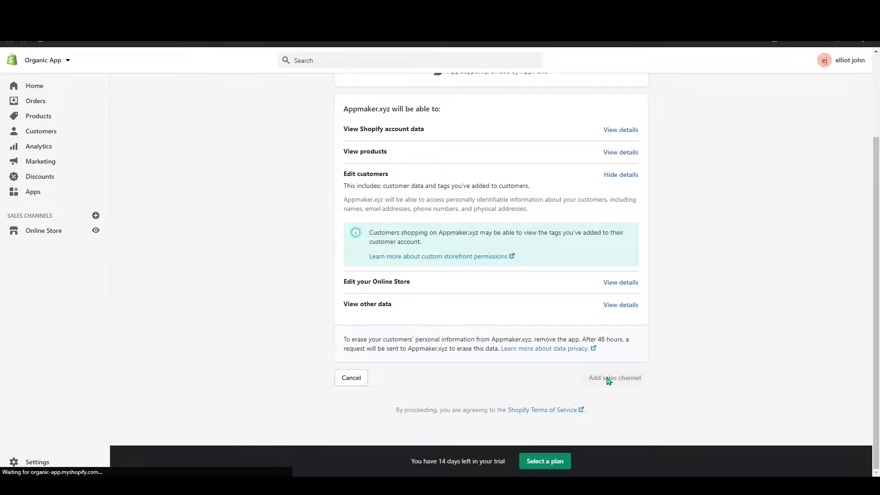
Review the sales channels available to add to the store without adding any.
left_click(96, 217)
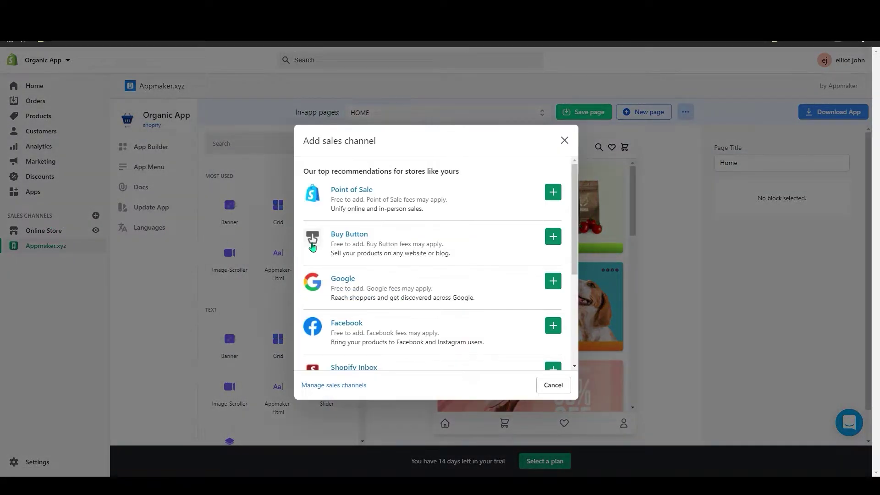
scroll(419, 338, "down", 5)
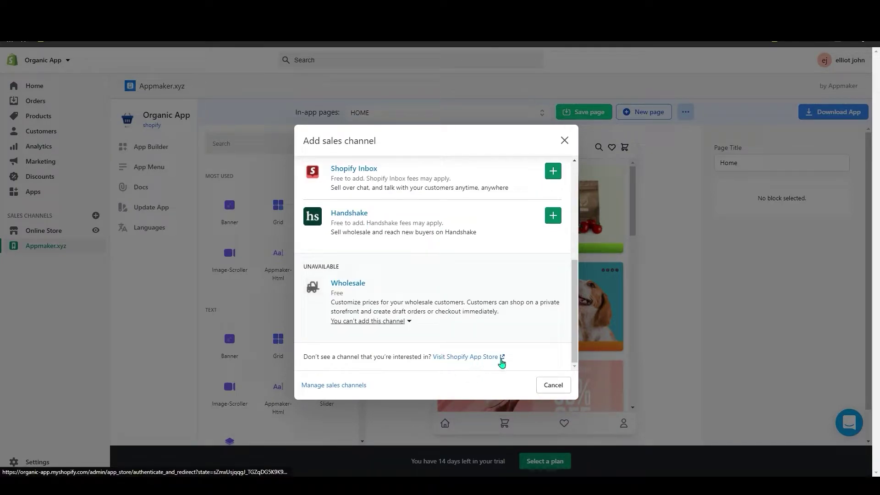
left_click(547, 389)
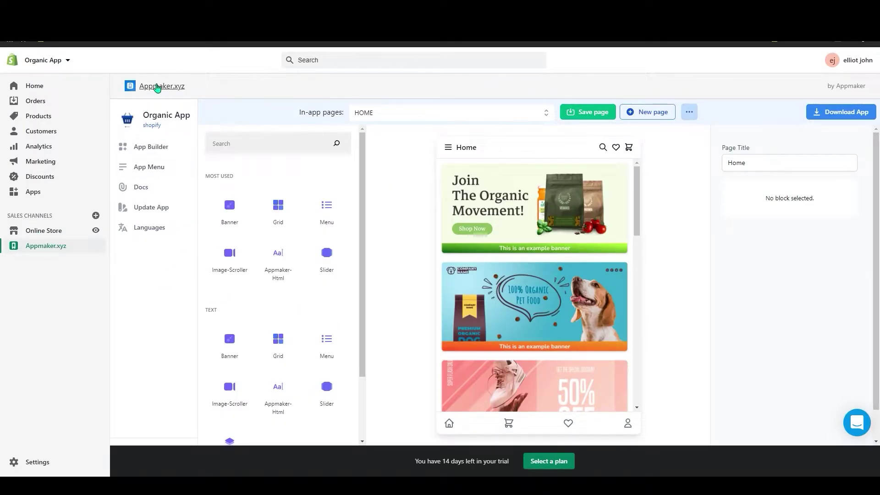
Look through the example blocks on the app's Home page and remove the image slider above the grid.
left_click_drag(632, 188, 631, 146)
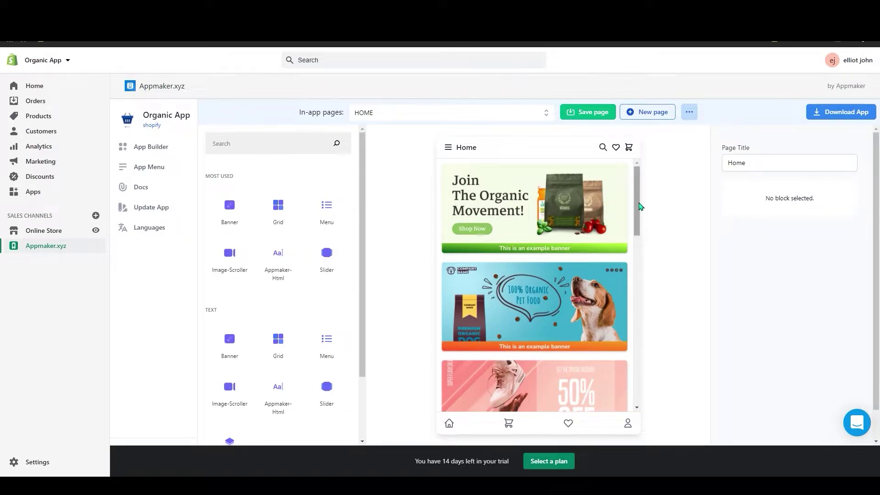
left_click_drag(638, 203, 645, 256)
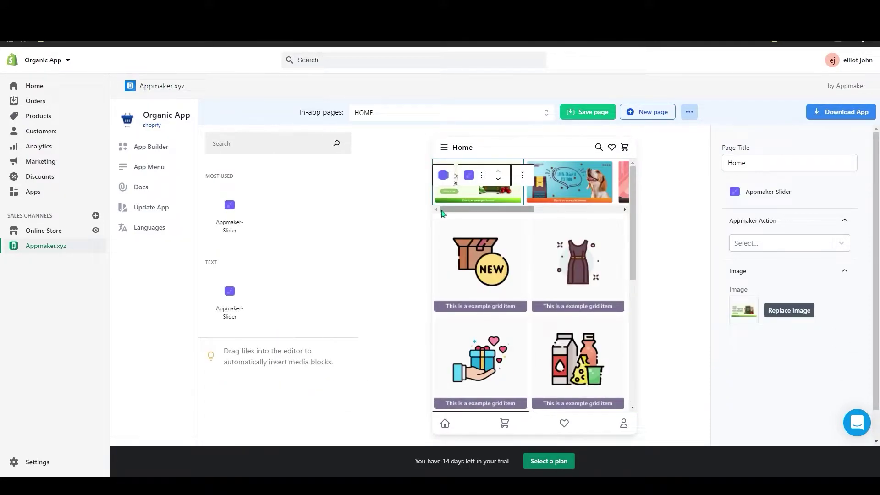
left_click(442, 213)
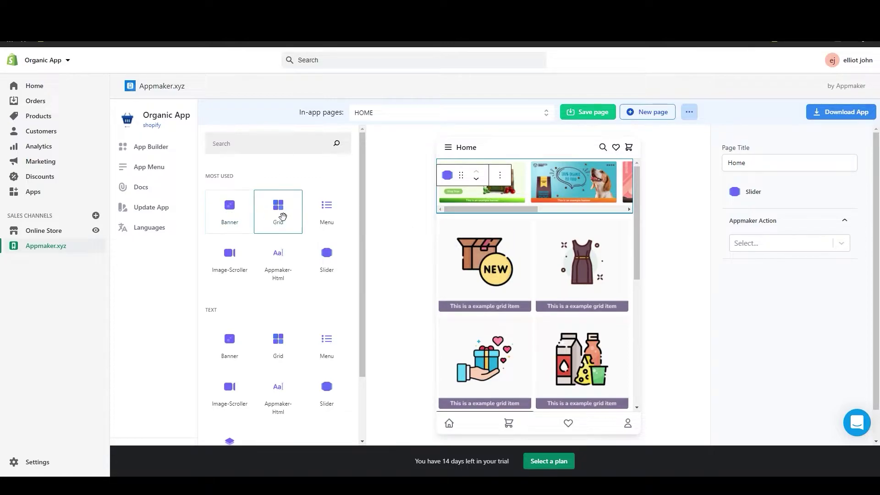
scroll(589, 295, "down", 6)
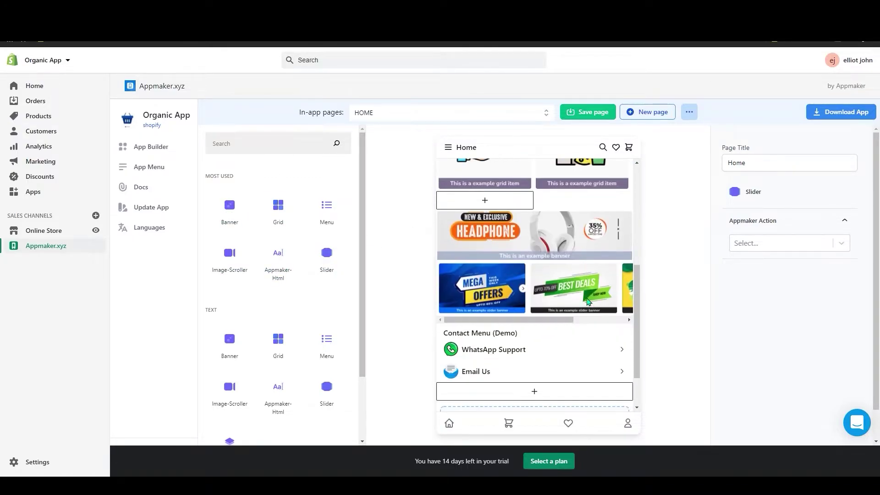
scroll(578, 334, "up", 6)
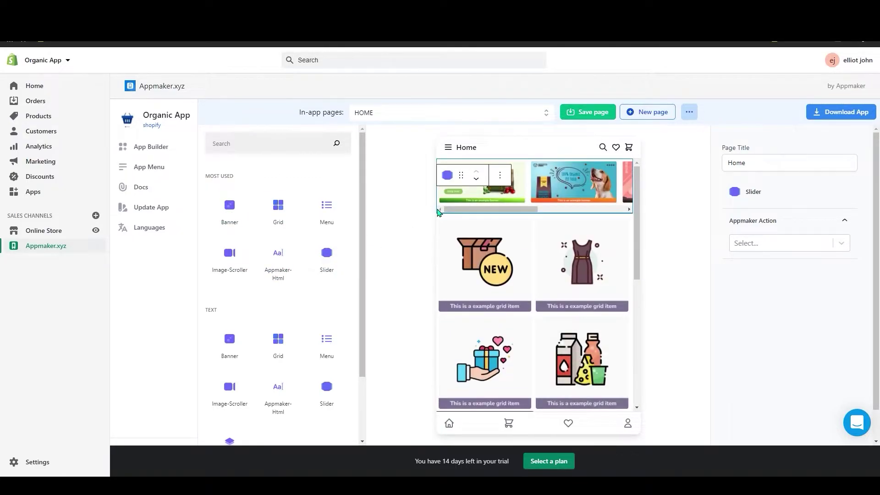
left_click(500, 177)
left_click(516, 262)
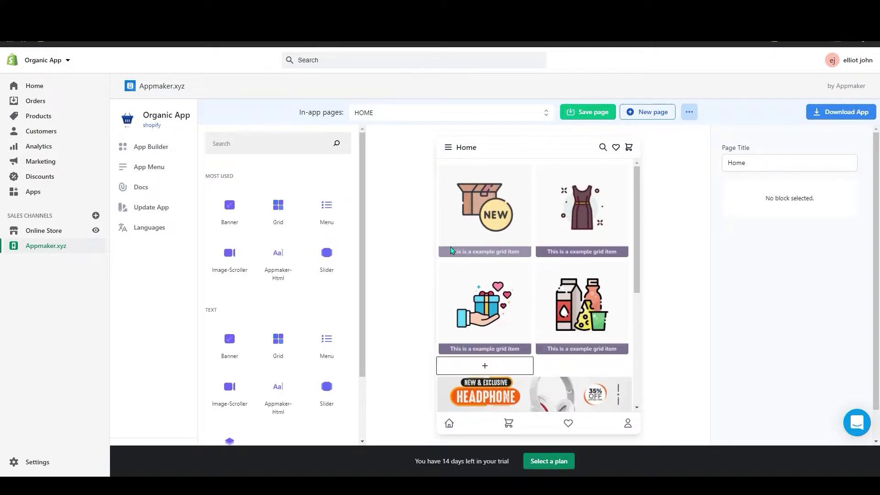
Remove the example grid, headphone banner and deals slider from the Home page, keeping only the contact menu.
left_click(445, 252)
left_click(522, 176)
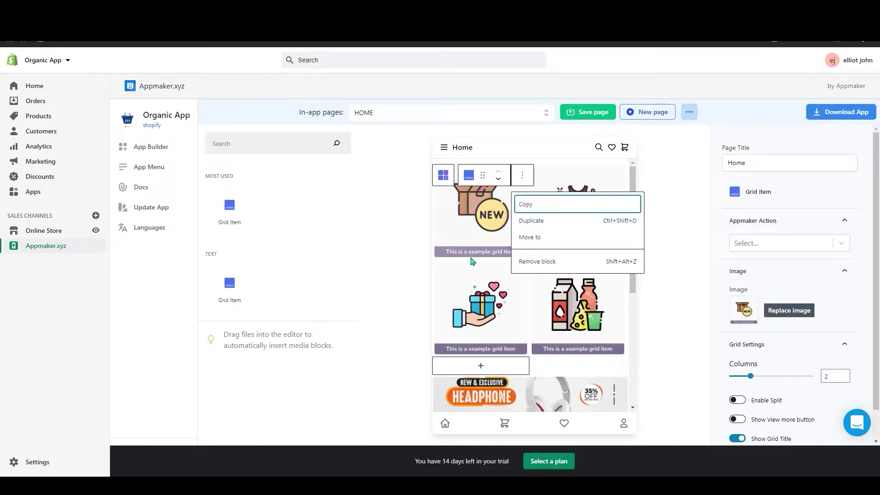
left_click_drag(437, 257, 435, 236)
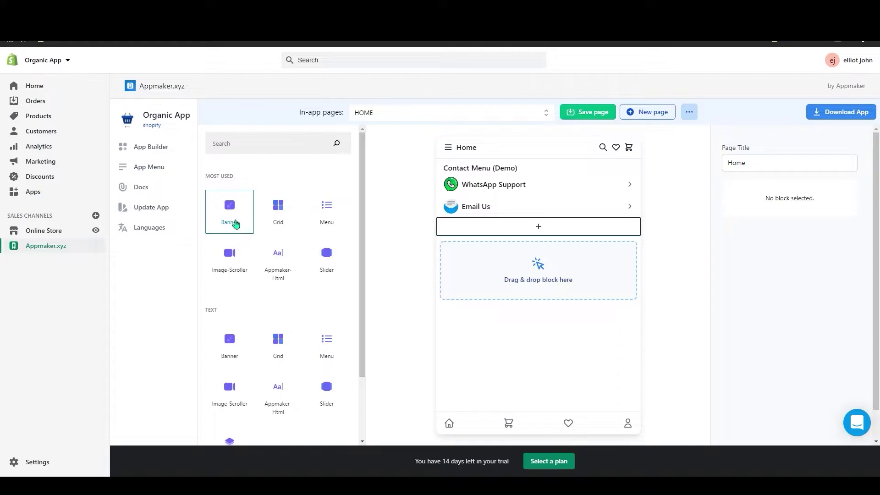
Add a Banner block below the contact menu and upload banner-3 from the 2. Home screen folder as its image.
left_click_drag(238, 212, 517, 280)
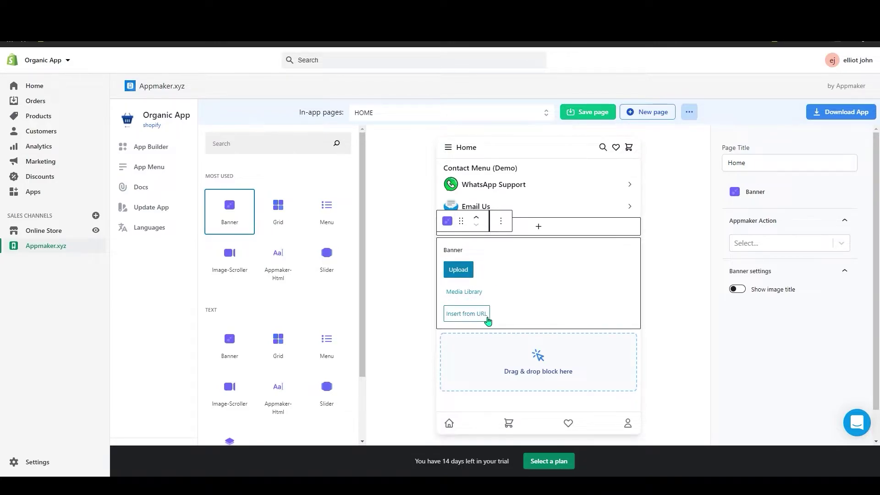
left_click(463, 274)
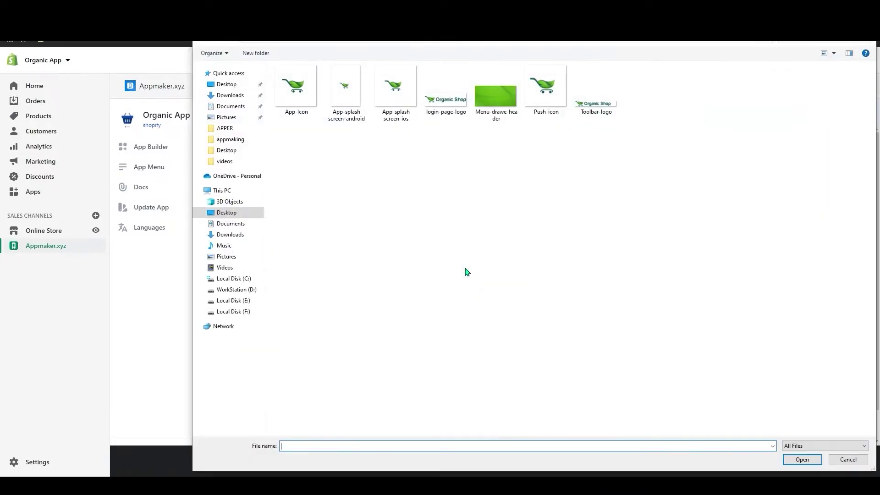
left_click(236, 38)
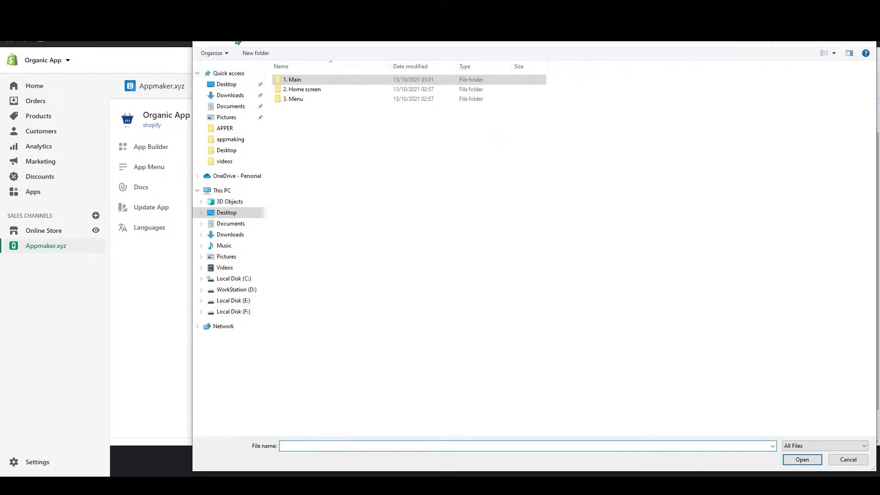
double_click(295, 90)
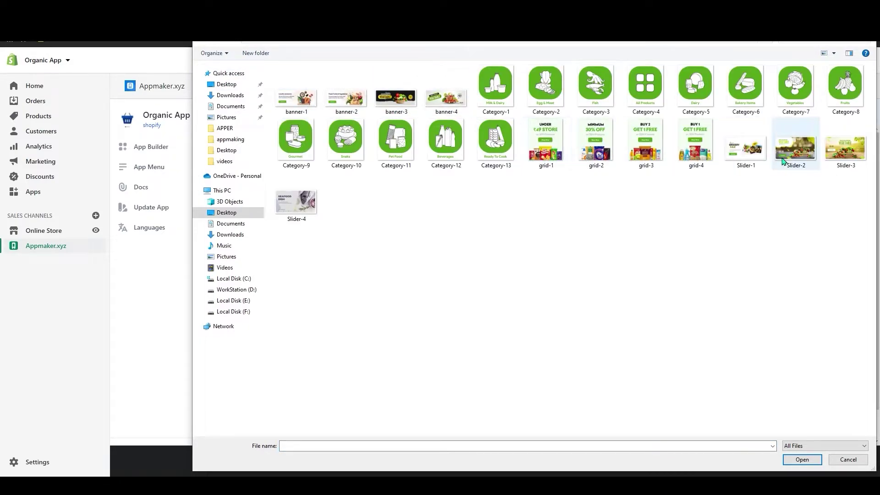
left_click(410, 99)
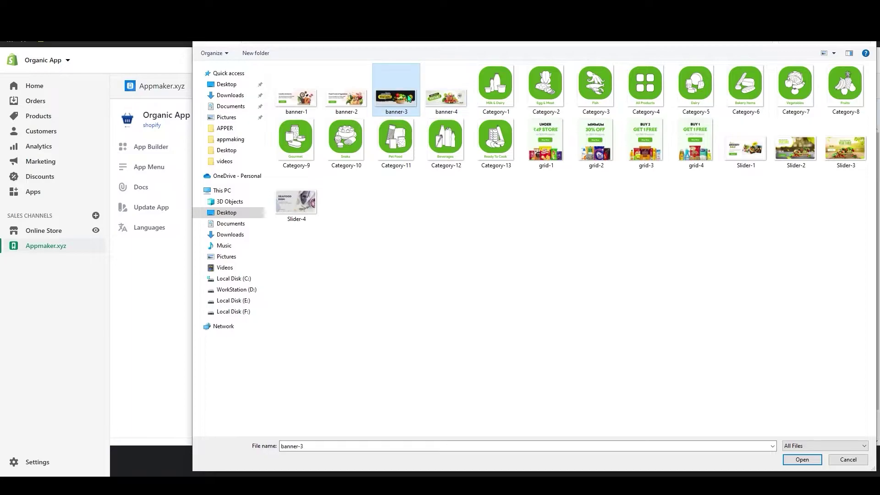
left_click(803, 462)
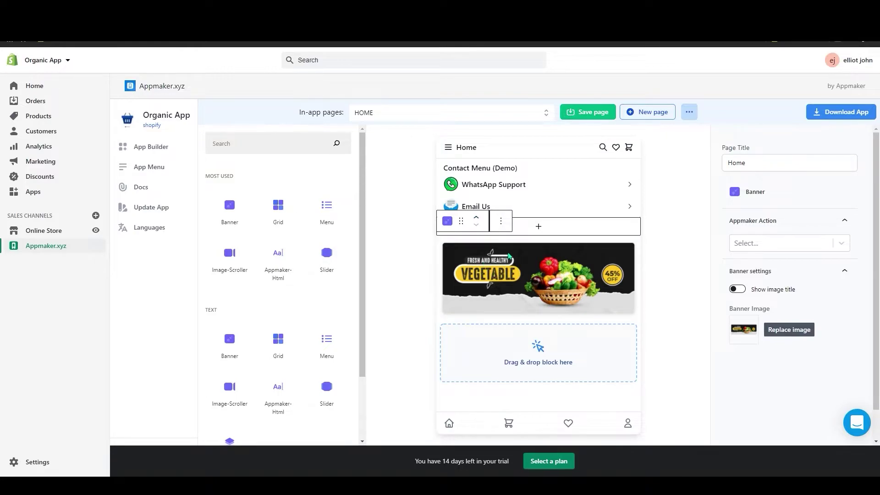
Move the vegetable banner above the contact menu on the Home page.
left_click(478, 221)
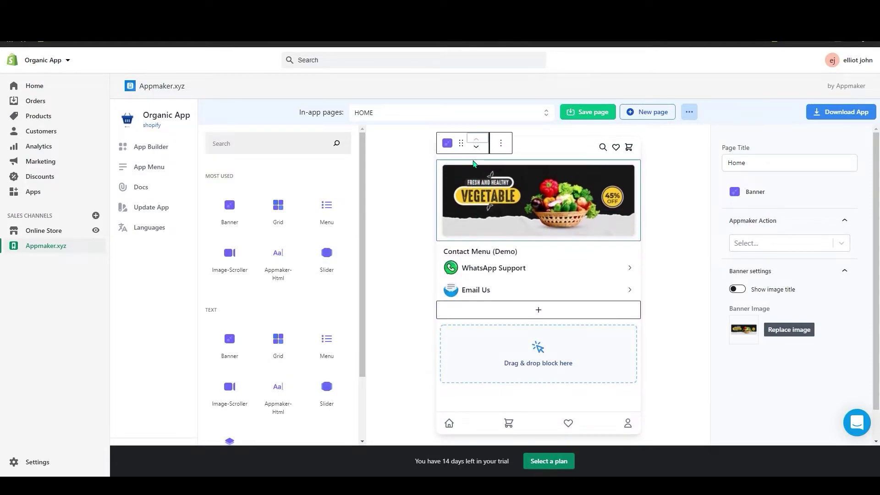
left_click(478, 148)
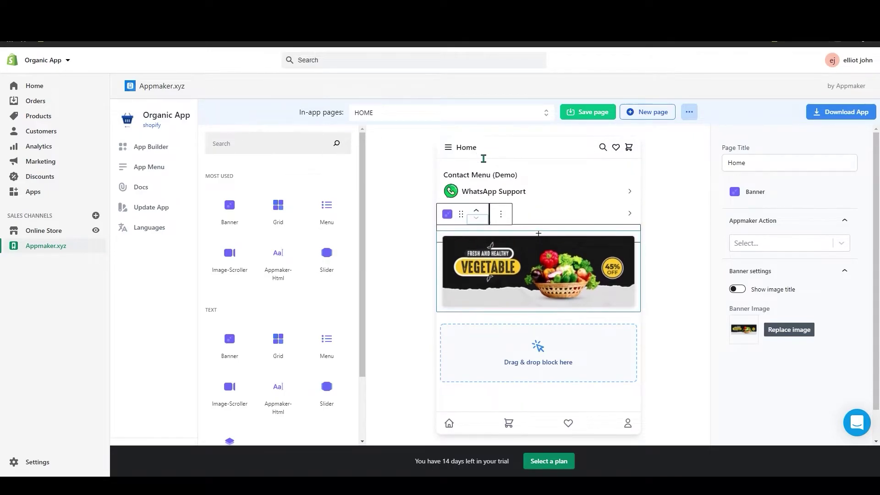
left_click(478, 221)
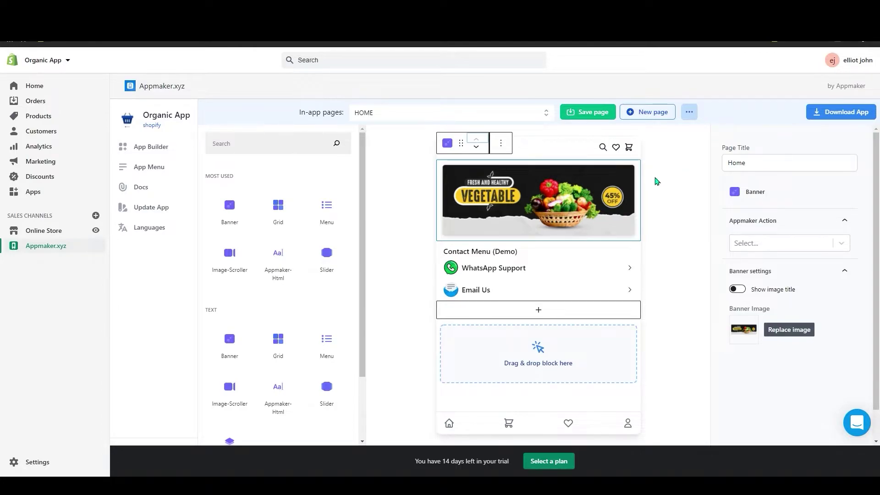
Insert a Grid block between the banner and contact menu, add a first grid item and set the columns to 4.
left_click(287, 224)
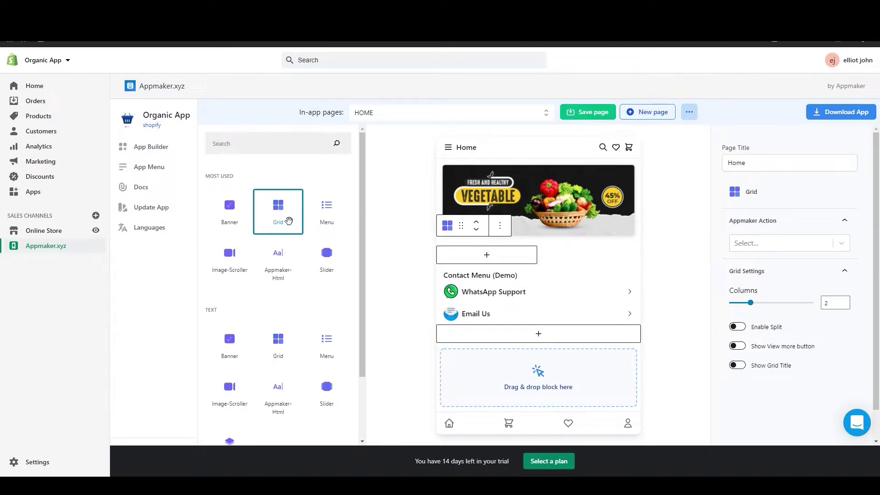
left_click(488, 256)
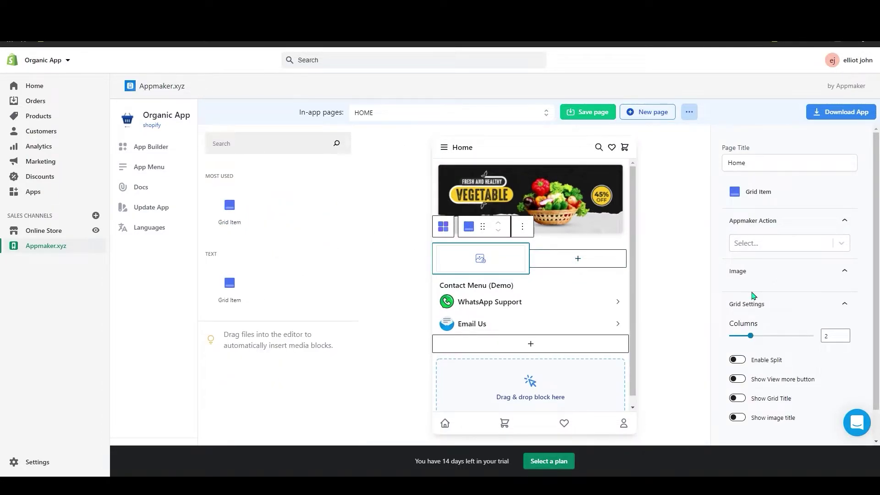
scroll(780, 282, "down", 1)
left_click_drag(752, 304, 791, 305)
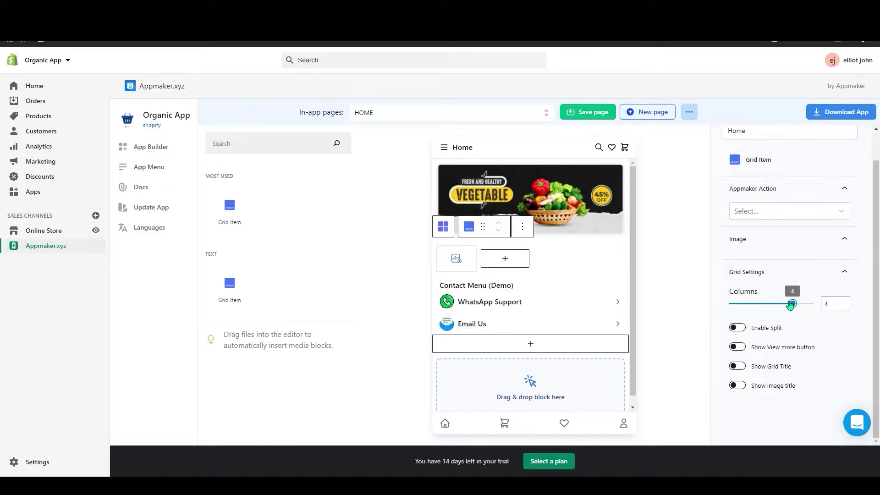
Add three more grid items to the grid and set its columns to 2.
left_click(504, 260)
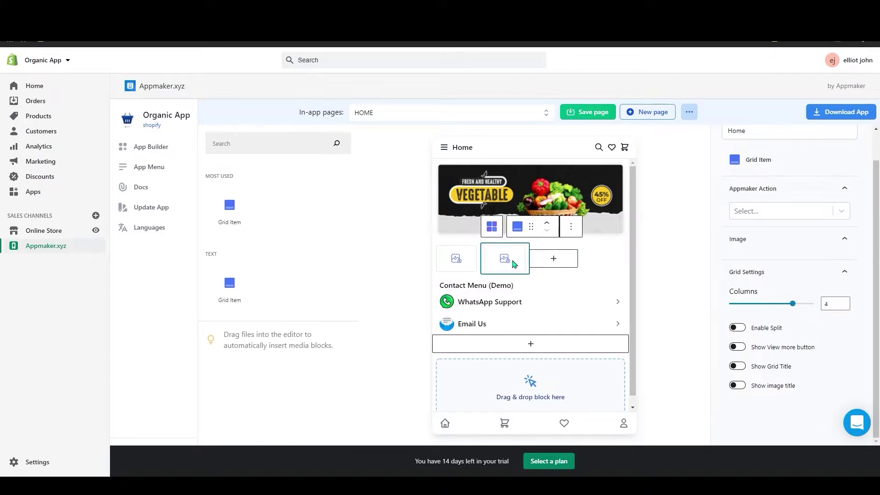
left_click(555, 260)
left_click(613, 267)
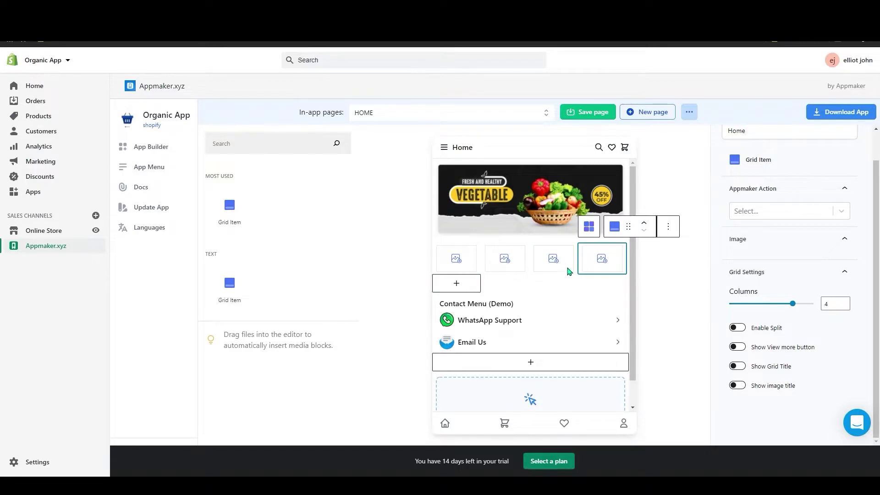
left_click_drag(779, 306, 764, 309)
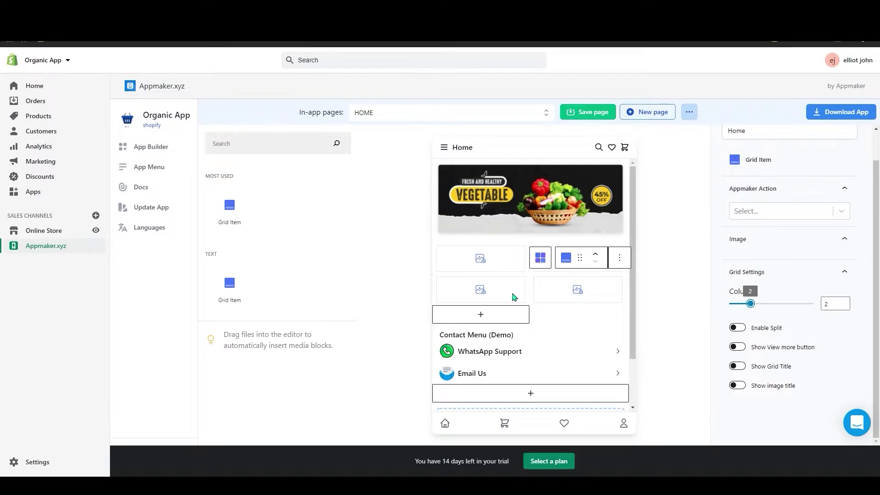
Upload the Category-1 (Milk & Dairy) picture as the image of the first grid item.
left_click(481, 261)
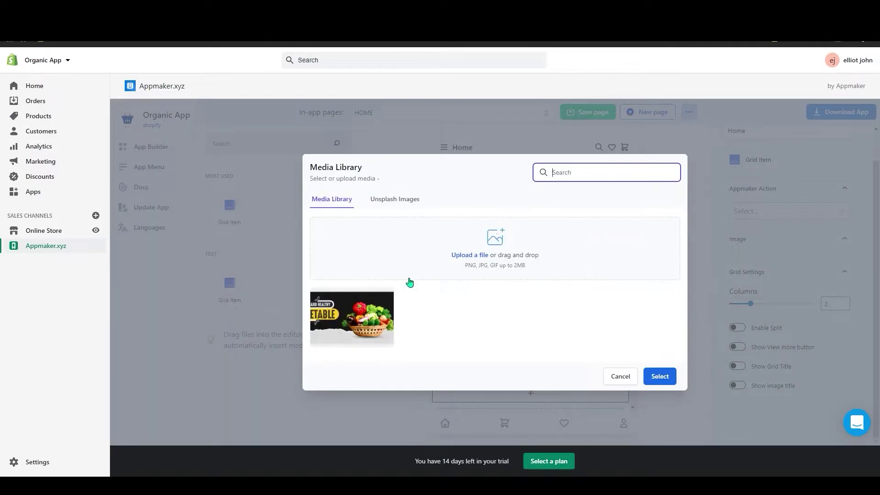
left_click(493, 237)
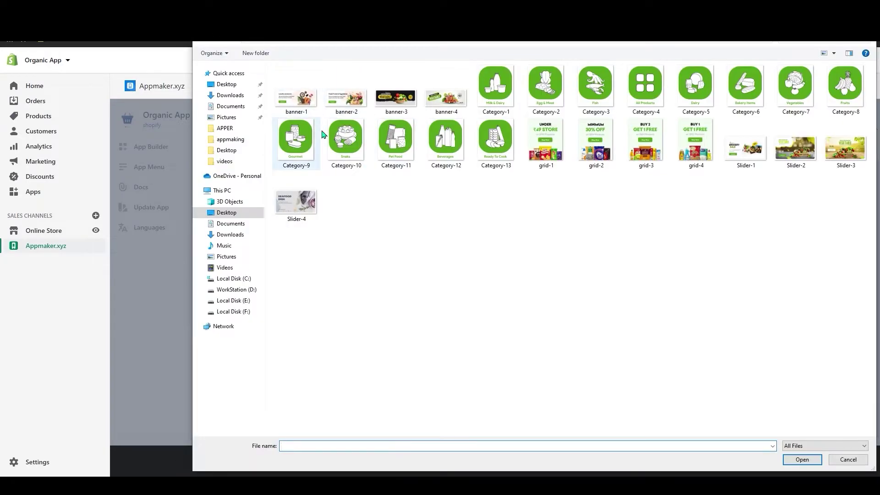
left_click(548, 169)
left_click(802, 459)
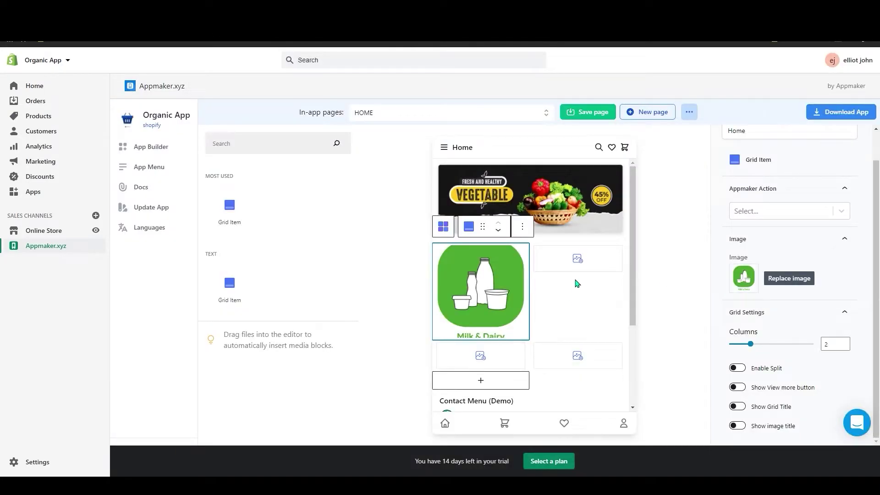
Upload the Category-2 (Egg & Meat) picture as the image of the second grid item.
left_click(575, 262)
left_click(494, 214)
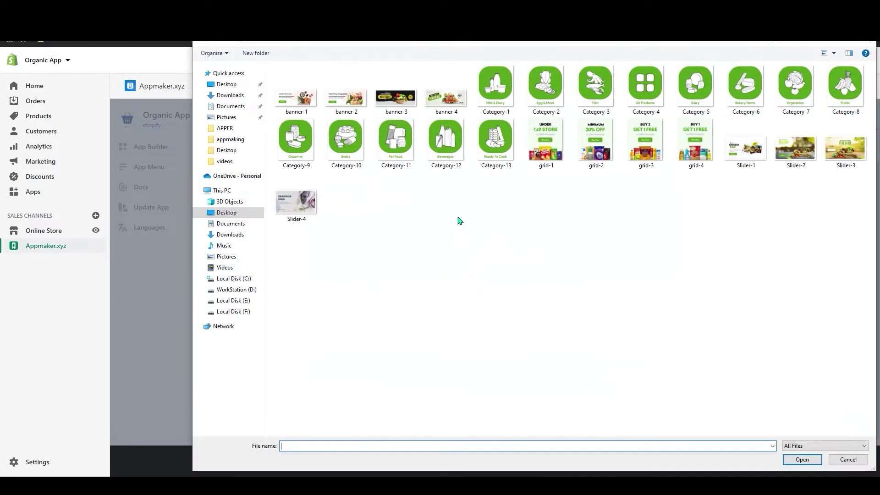
left_click(546, 85)
left_click(803, 459)
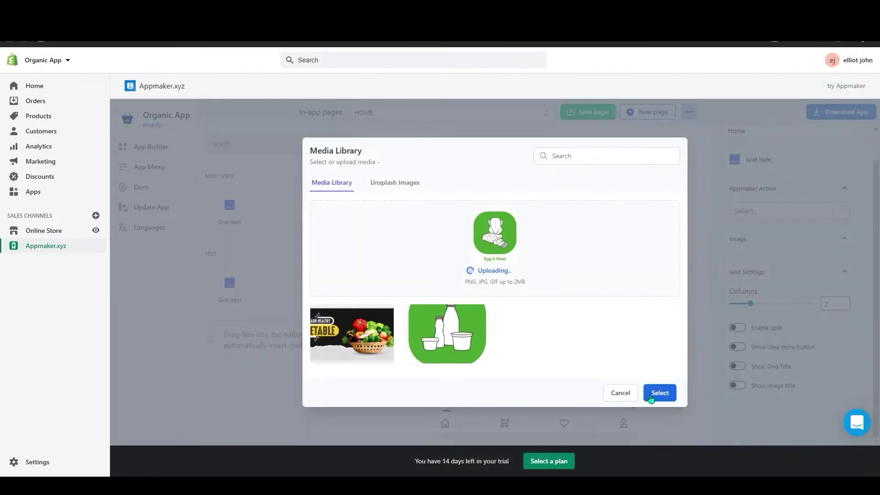
left_click(658, 395)
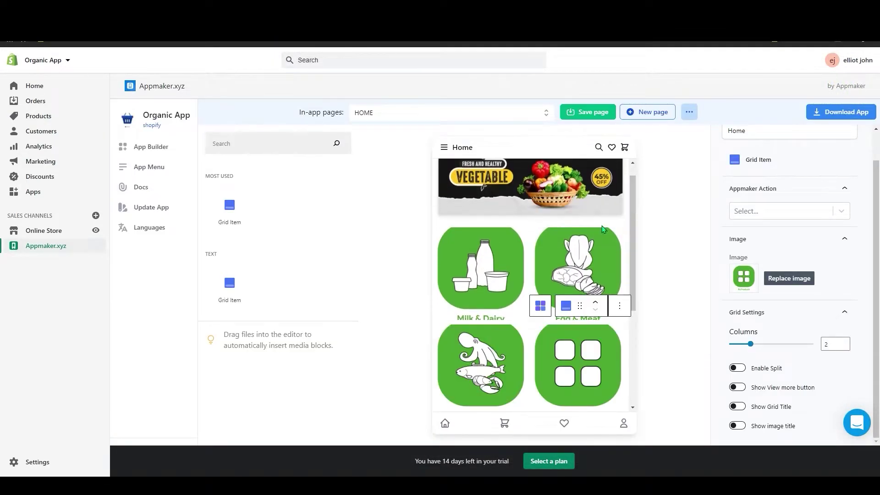
Fill the third and fourth grid items with the Category-3 (Fish) and Category-4 (All Products) images.
left_click(479, 256)
left_click_drag(632, 283, 636, 327)
scroll(499, 314, "down", 3)
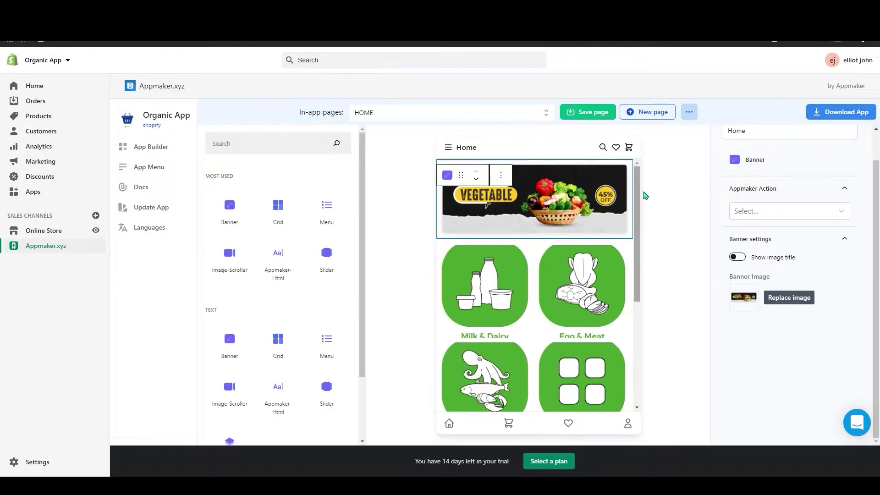
Examine the Appmaker Action setting of each grid item and of the vegetable banner.
left_click(596, 275)
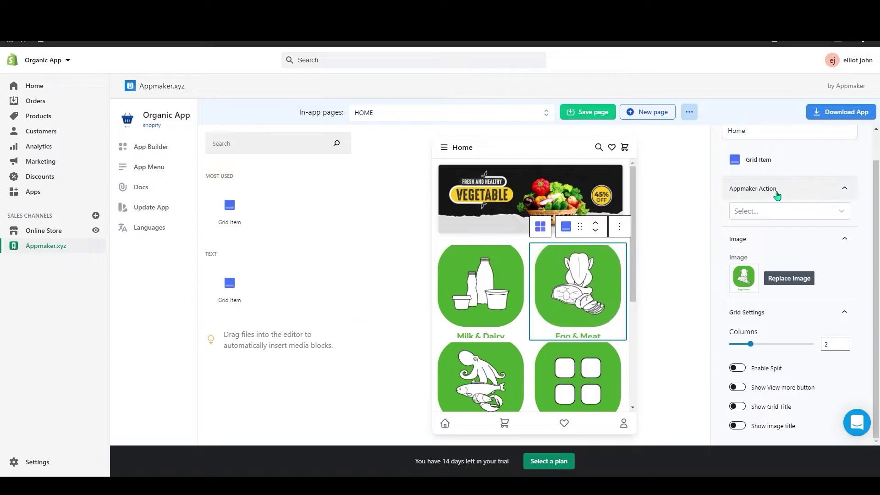
left_click(501, 301)
left_click(496, 371)
left_click(592, 371)
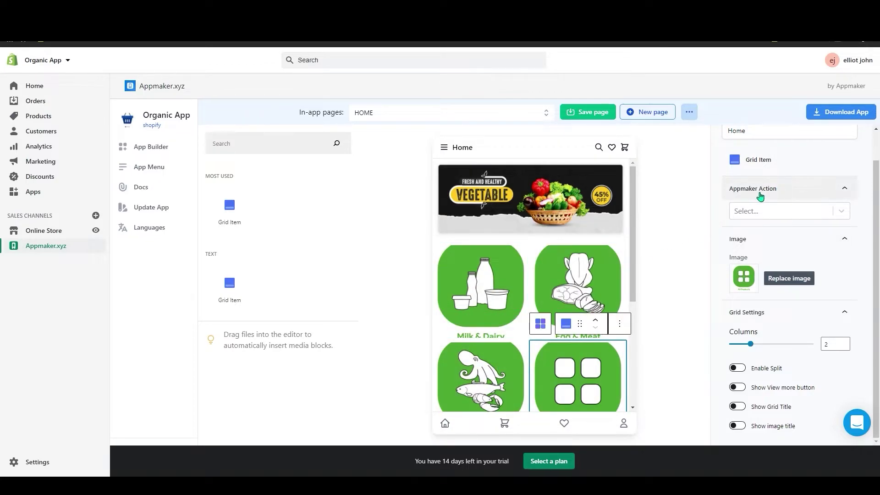
left_click(550, 197)
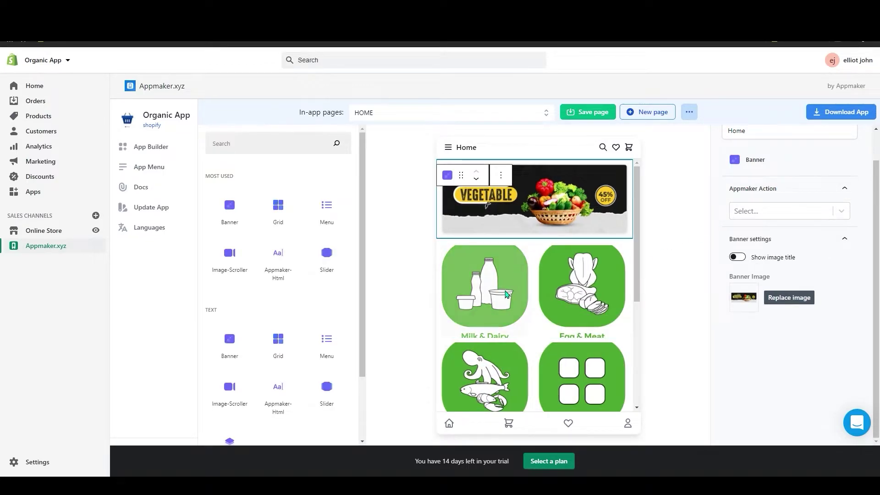
Set the Milk & Dairy grid item's action to Open Collection with the Household collection.
left_click(477, 284)
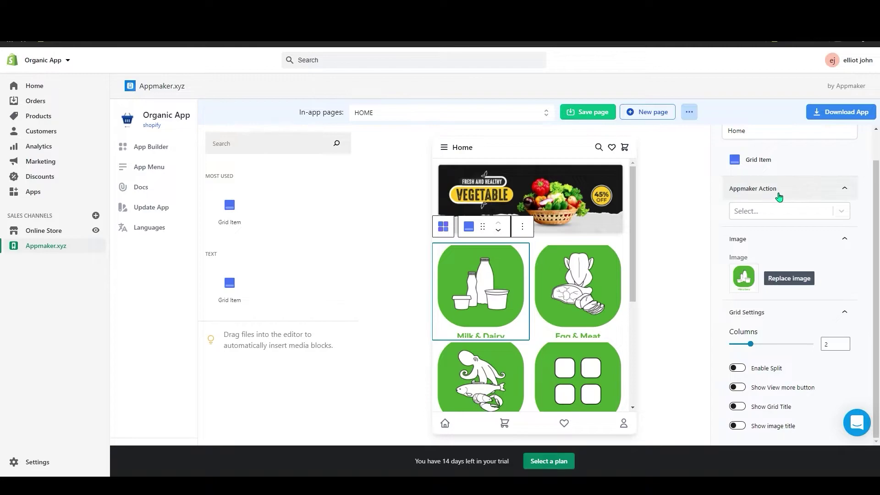
left_click(831, 216)
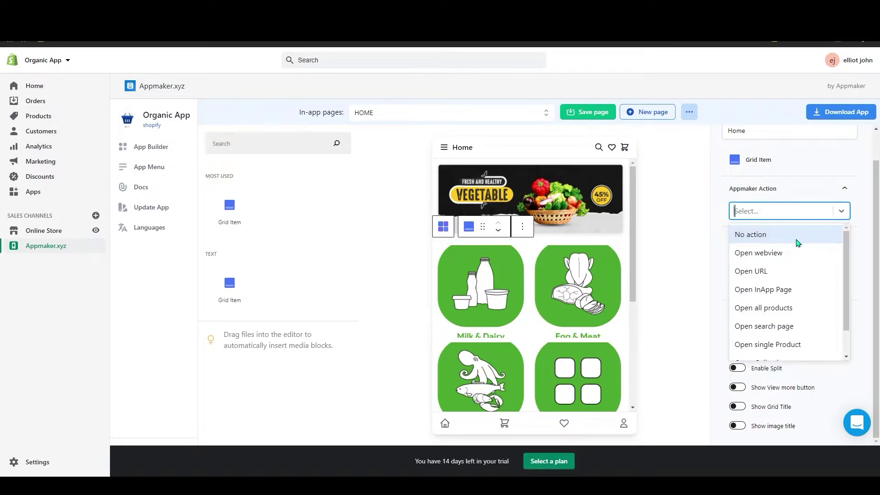
scroll(781, 303, "down", 1)
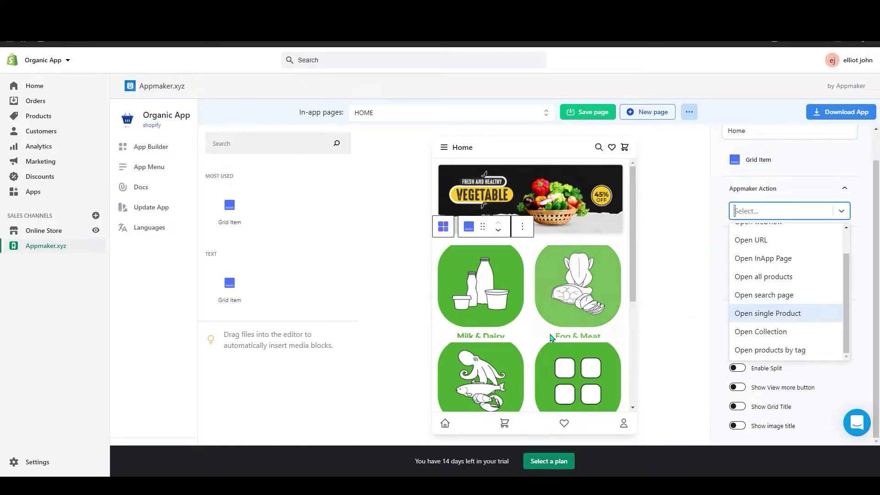
left_click(783, 333)
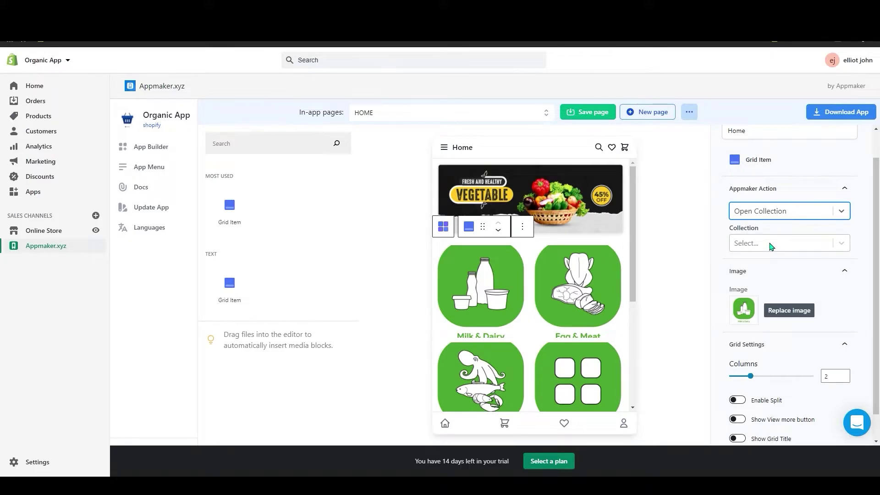
left_click(790, 248)
scroll(787, 288, "down", 1)
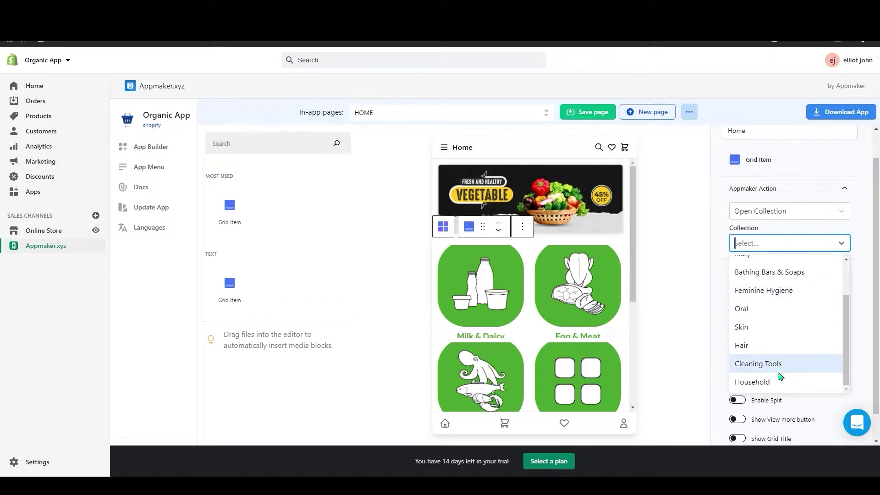
scroll(785, 362, "up", 1)
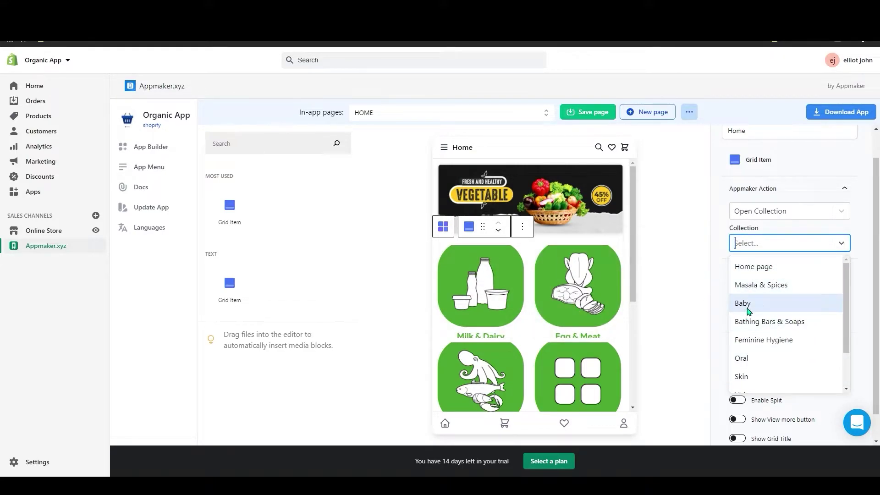
scroll(796, 316, "down", 1)
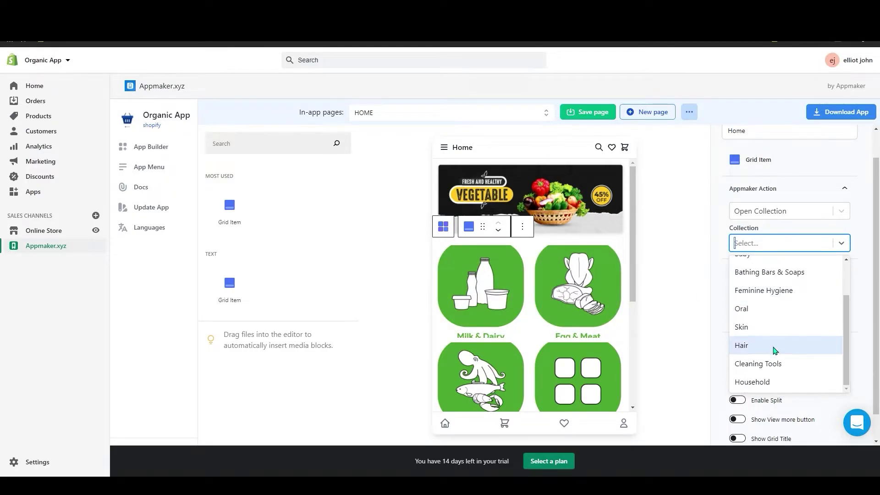
left_click(779, 386)
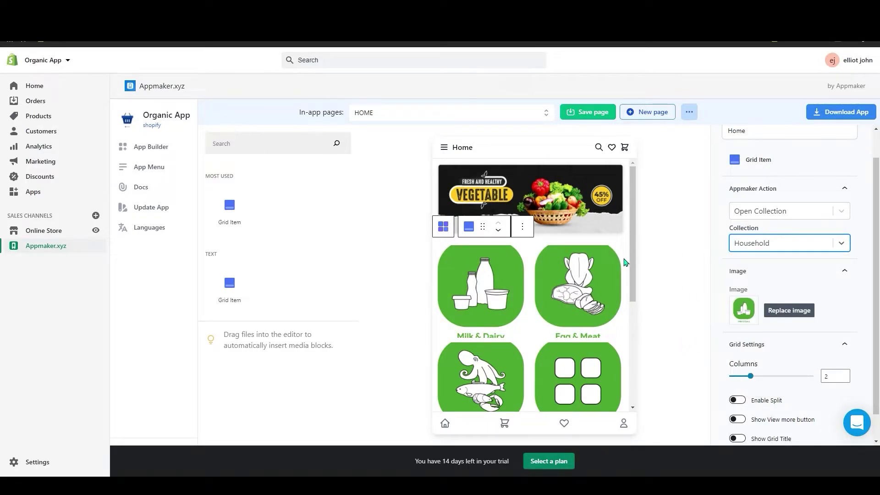
Set the vegetable banner's action to Open InApp Page with HOME as the page.
scroll(728, 307, "down", 1)
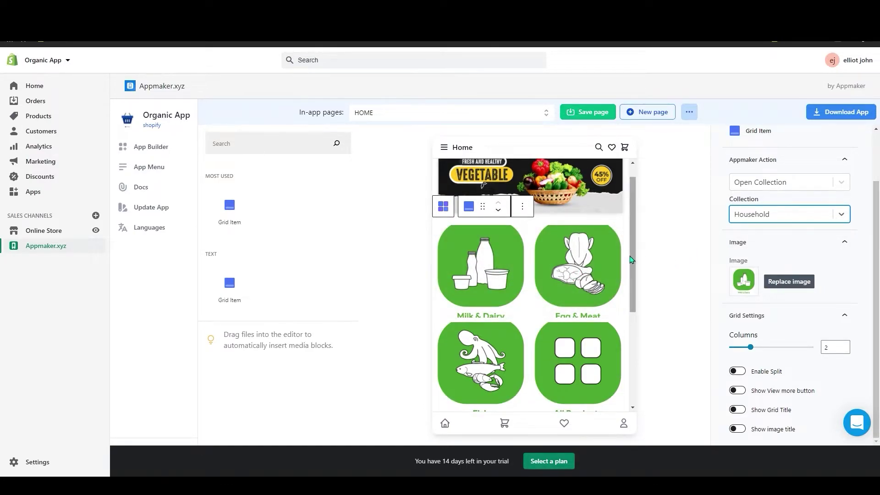
scroll(596, 298, "down", 1)
left_click(576, 336)
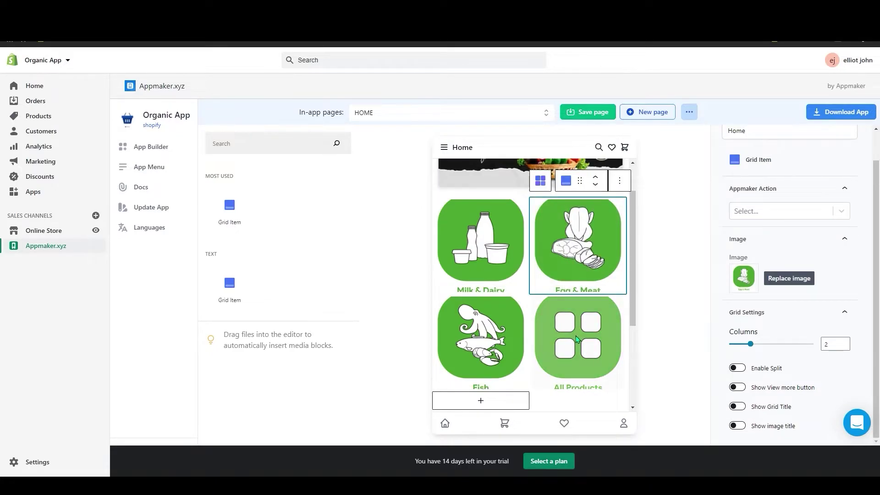
left_click(576, 267)
scroll(613, 326, "up", 2)
left_click(562, 198)
scroll(573, 196, "down", 1)
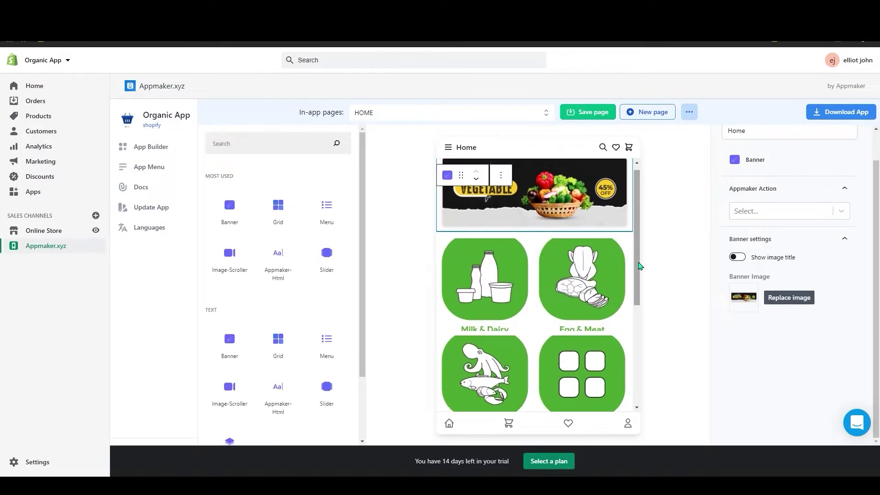
left_click(786, 215)
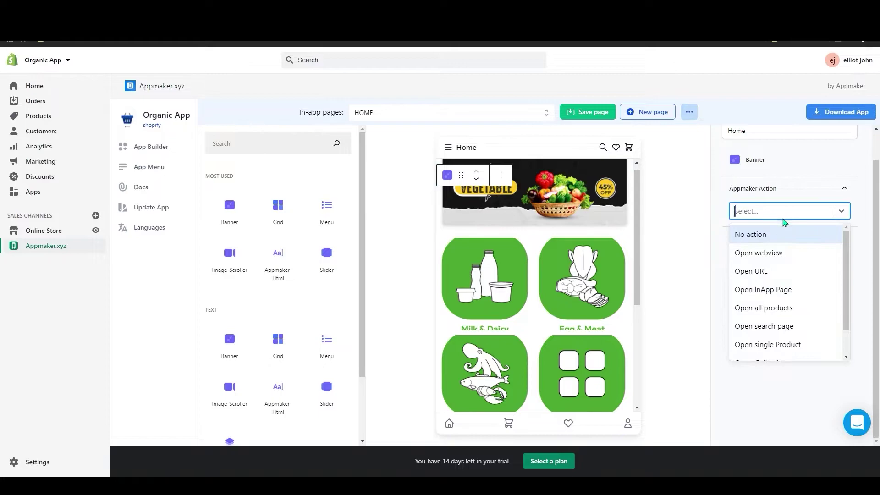
left_click(782, 291)
left_click(770, 243)
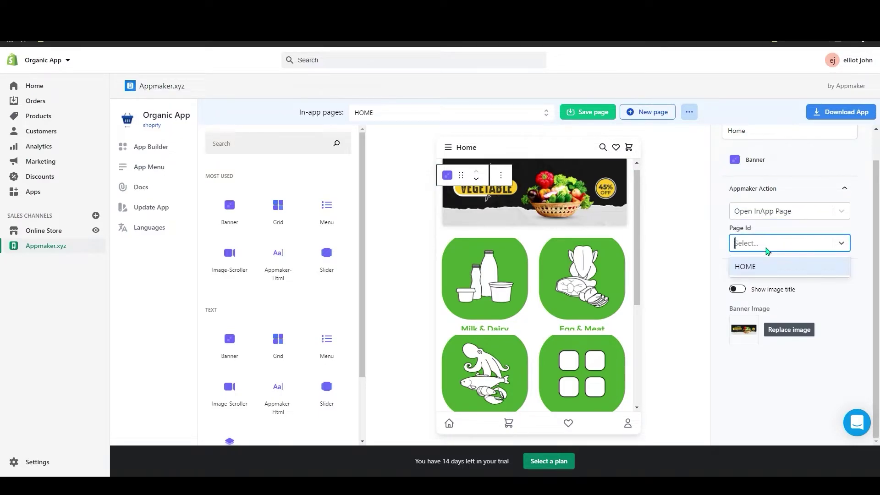
left_click(760, 267)
Add a Slider block to the Home page and place it between the category grid and the contact menu.
scroll(634, 232, "down", 4)
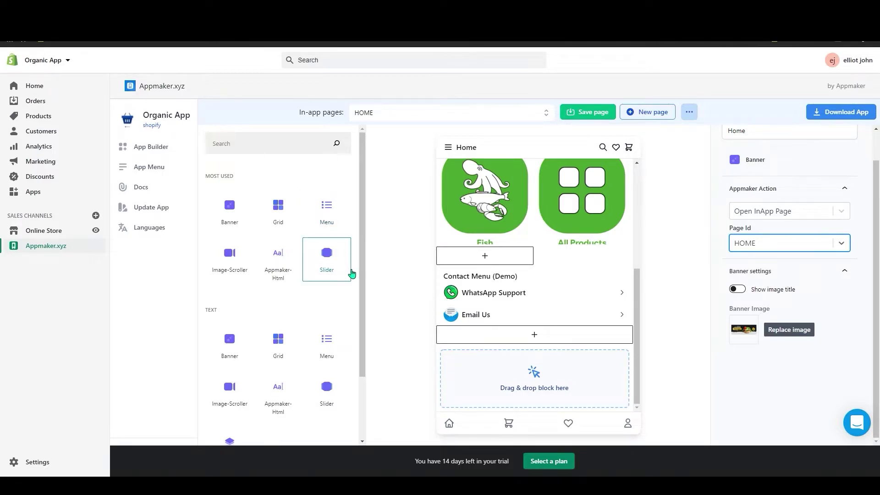
left_click_drag(342, 261, 496, 369)
left_click(481, 326)
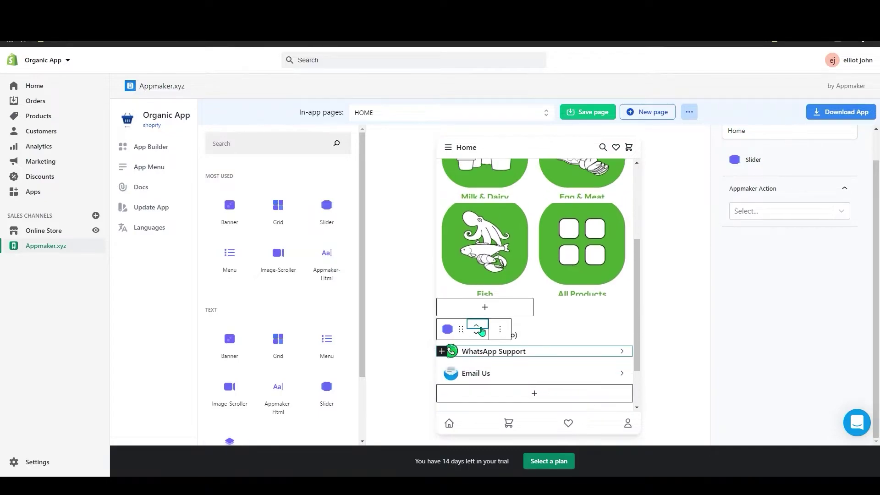
left_click(481, 326)
left_click(477, 241)
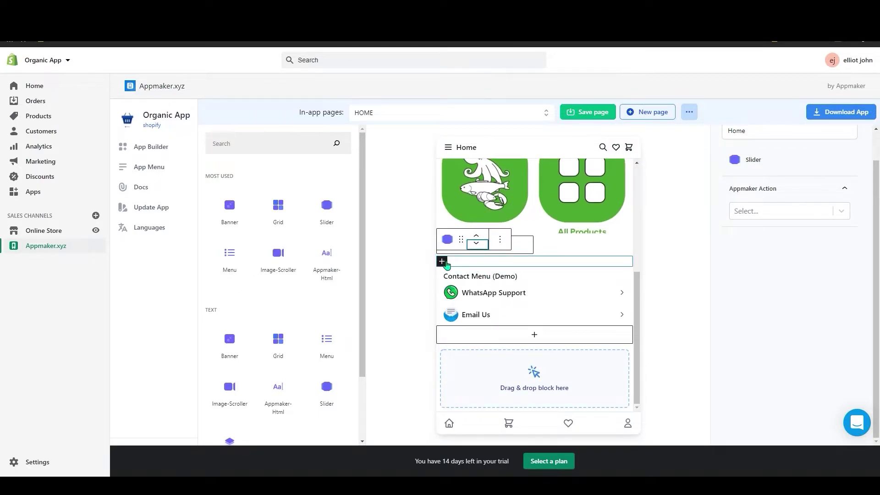
Add three image slides to the new slider.
left_click(442, 262)
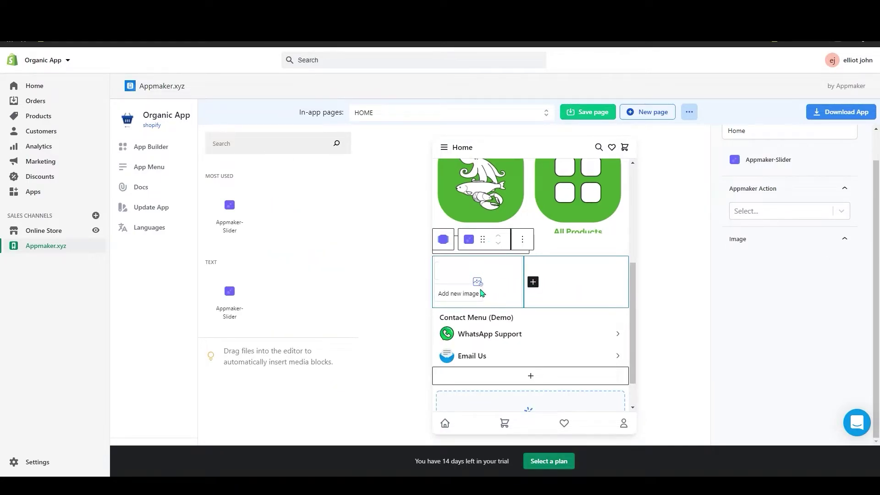
left_click(539, 283)
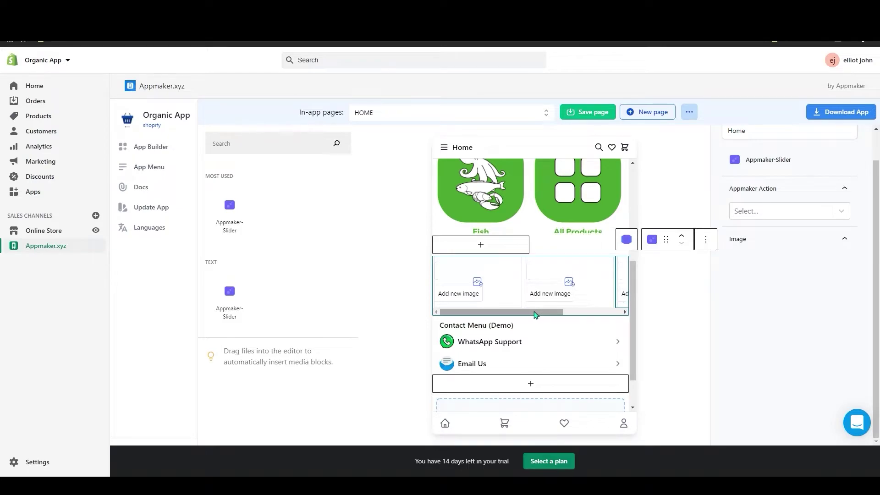
left_click_drag(603, 316, 523, 303)
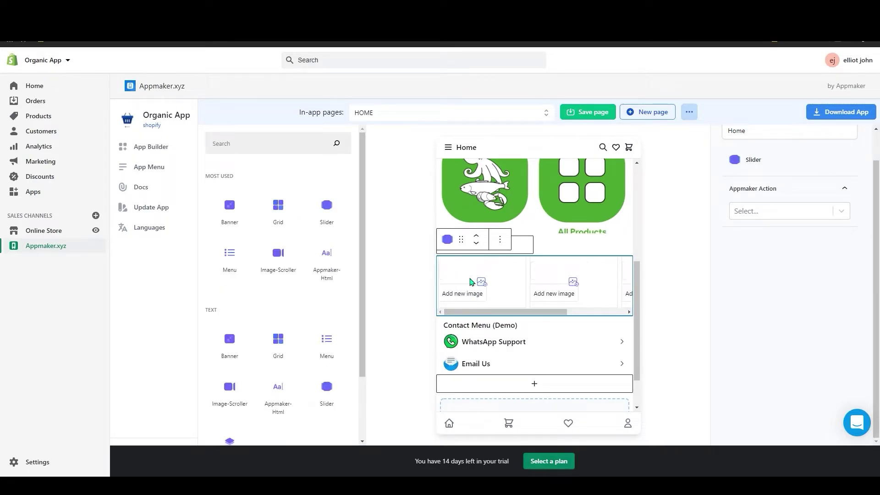
Upload Slider-1, Slider-2 and Slider-3 as the images of the three slides.
left_click(481, 283)
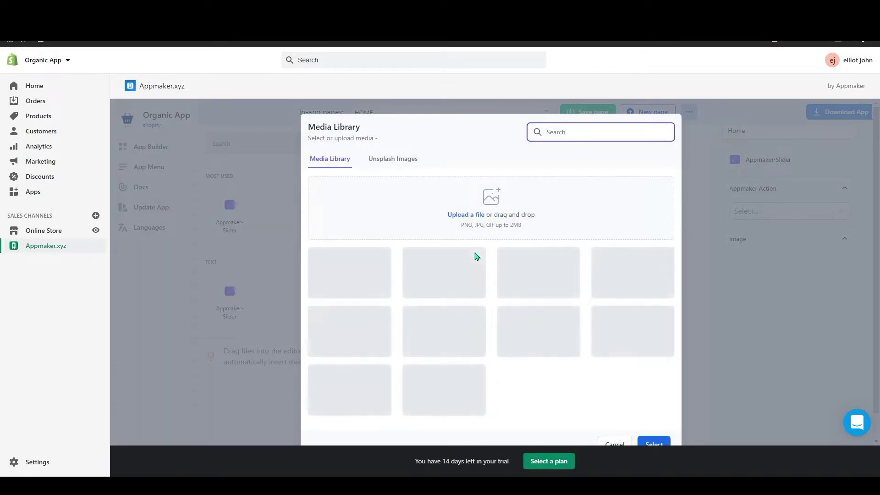
left_click(489, 199)
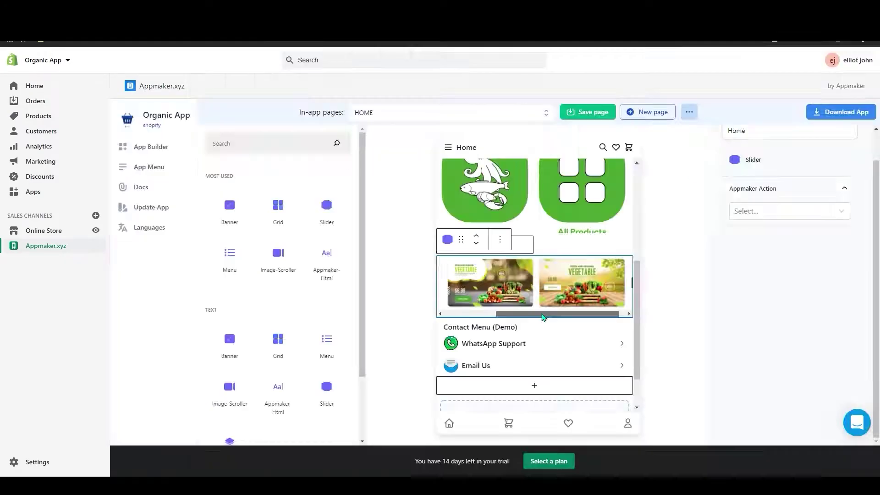
left_click_drag(544, 315, 581, 316)
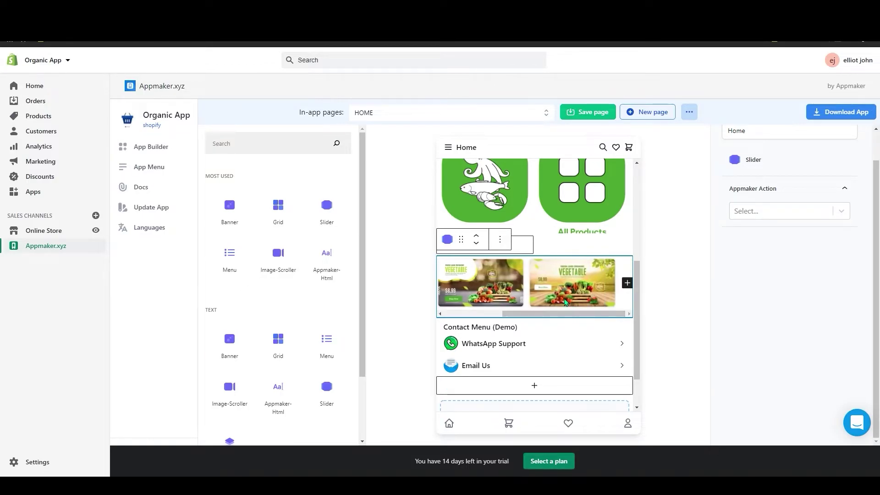
Review the slider's images and settings, and look through the other available content blocks.
left_click(511, 292)
left_click_drag(517, 315, 463, 315)
left_click(492, 294)
left_click(553, 292)
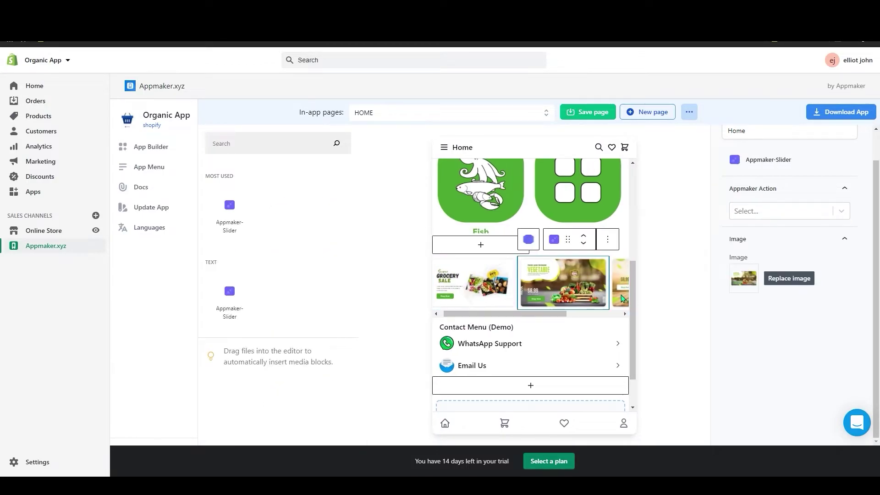
left_click_drag(521, 315, 530, 315)
scroll(526, 318, "down", 1)
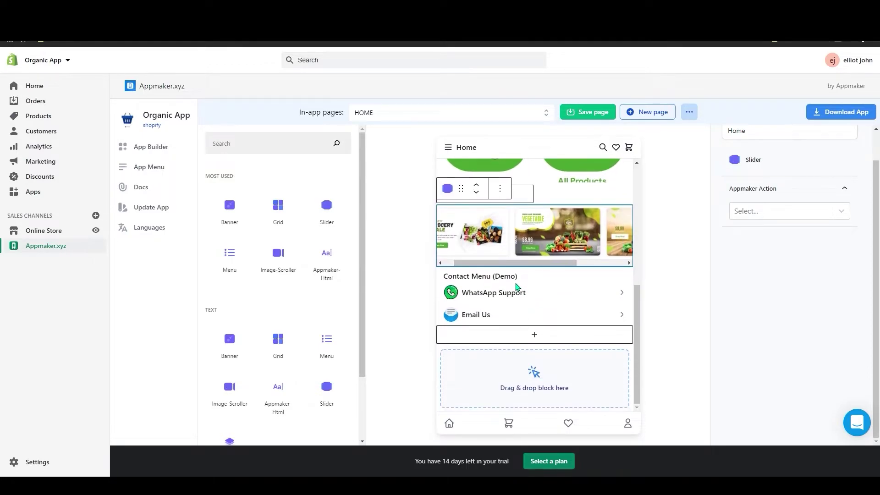
scroll(303, 300, "down", 2)
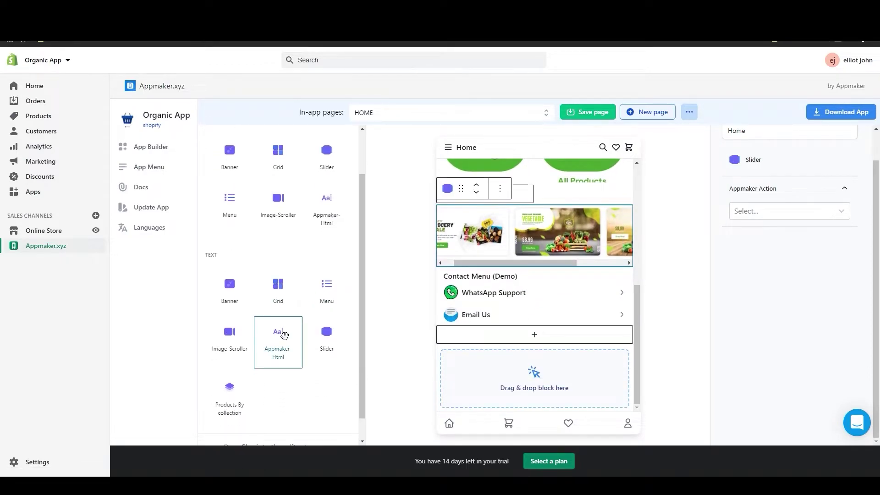
Add a Banner block between the slider and the contact menu on the Home page and upload its image.
scroll(278, 332, "up", 2)
left_click(230, 208)
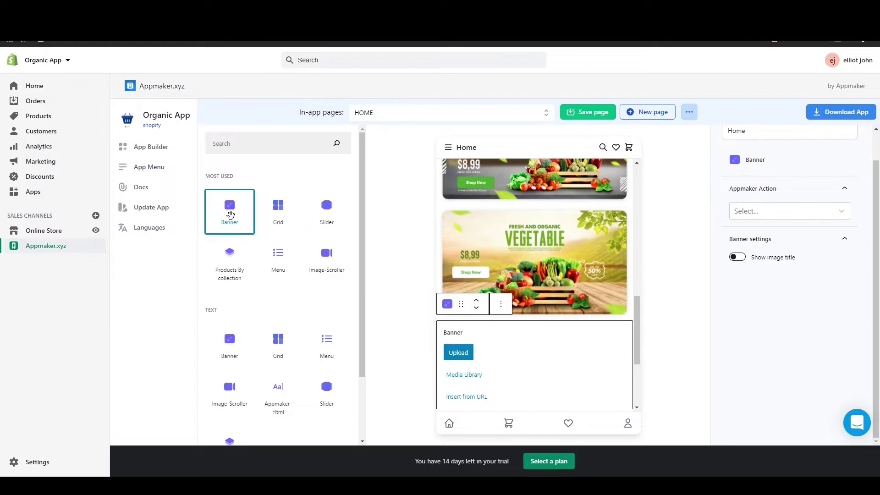
left_click_drag(230, 209, 252, 225)
scroll(488, 354, "down", 3)
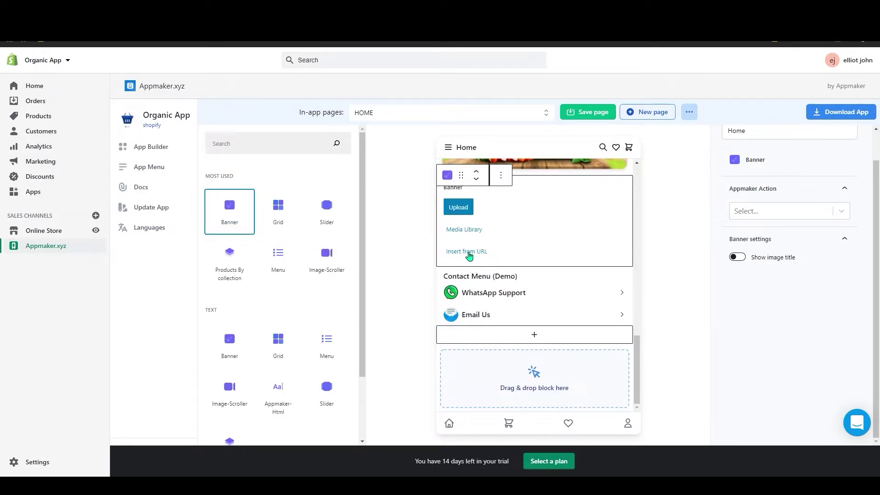
left_click(460, 214)
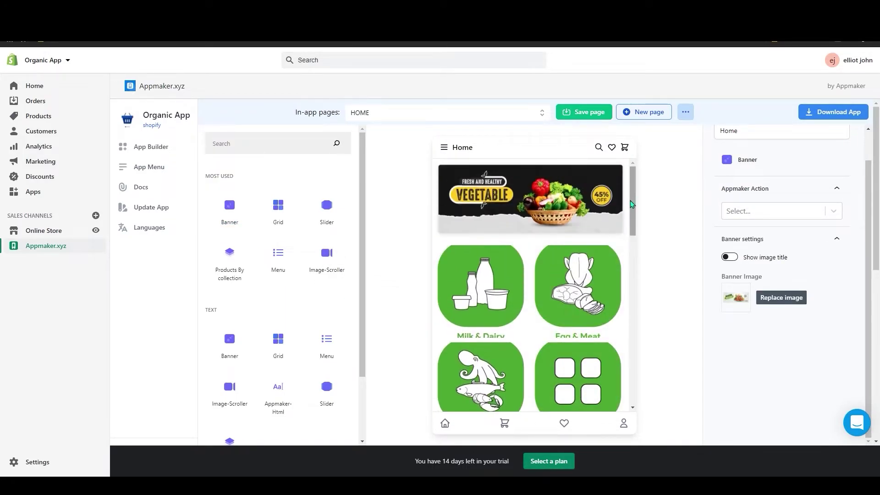
Check the finished Home page layout and save the page.
left_click_drag(636, 206, 641, 233)
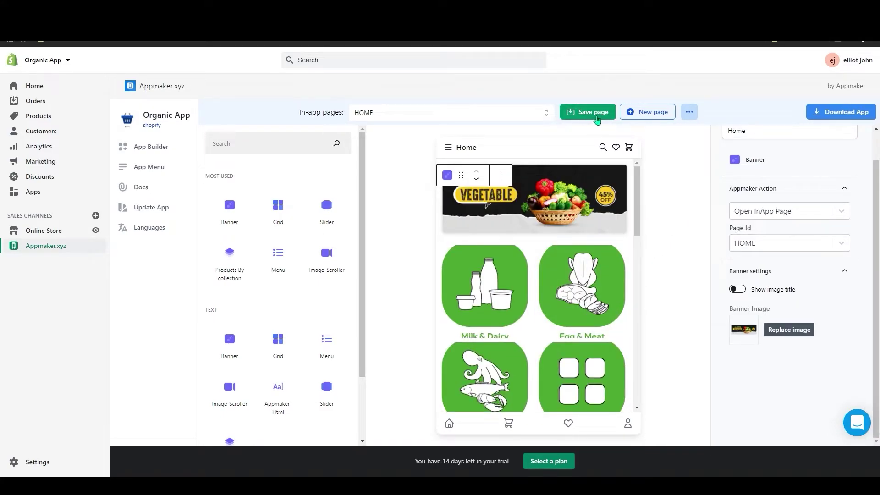
left_click(587, 115)
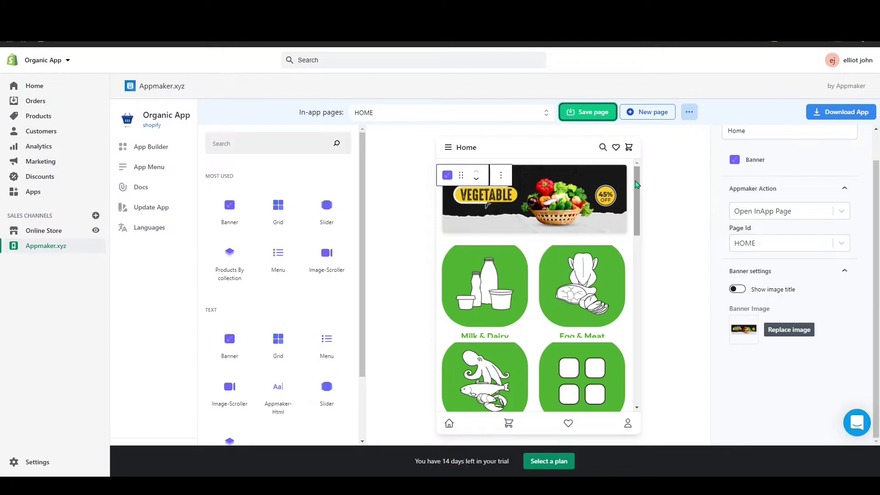
left_click_drag(640, 202, 641, 181)
left_click_drag(637, 164, 639, 137)
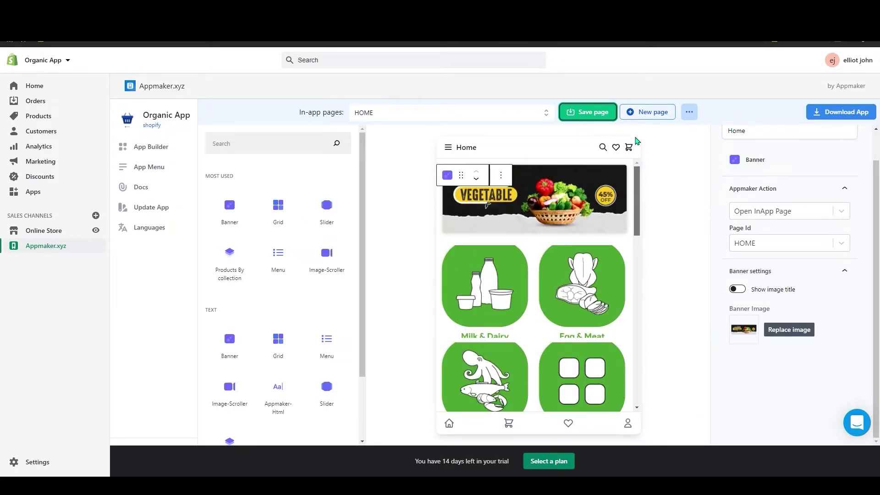
Create a new in-app page and set its page title to MASALA.
left_click(651, 114)
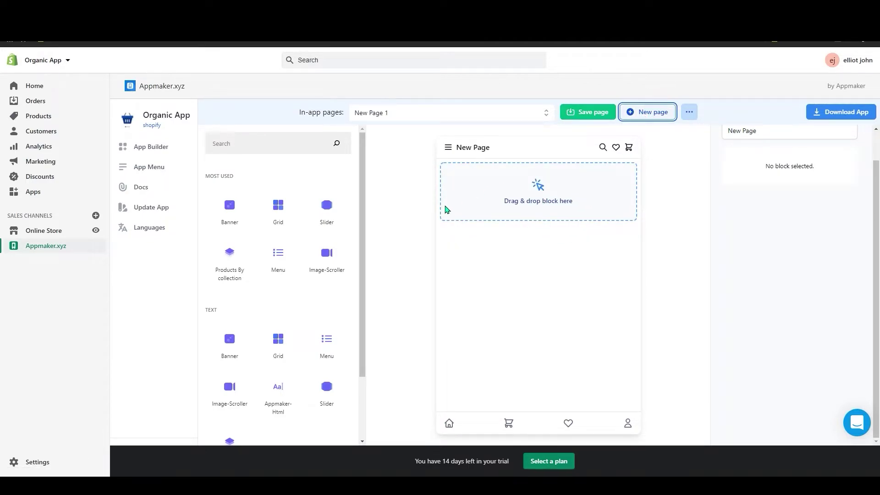
left_click_drag(769, 167, 734, 173)
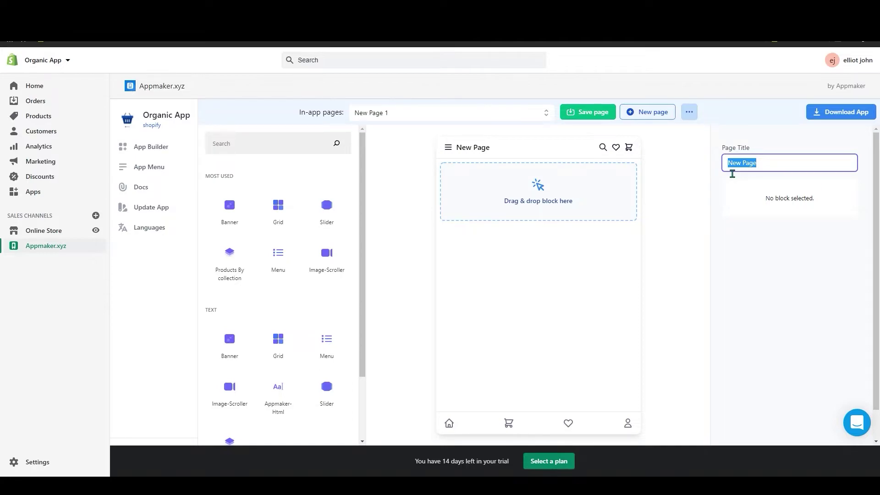
type("MASALA")
Add a banner with the Locally Awesome image to the MASALA page and a slider of store offer images below it.
left_click_drag(230, 208, 507, 188)
left_click(470, 197)
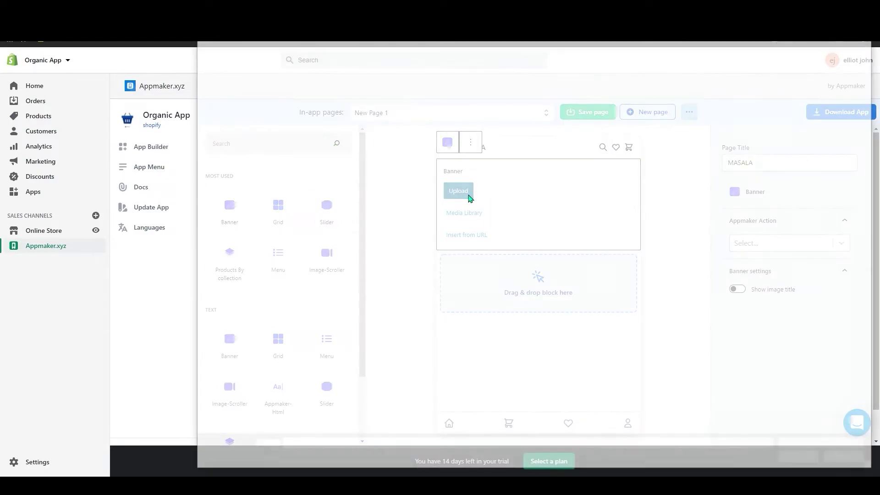
left_click_drag(279, 211, 457, 277)
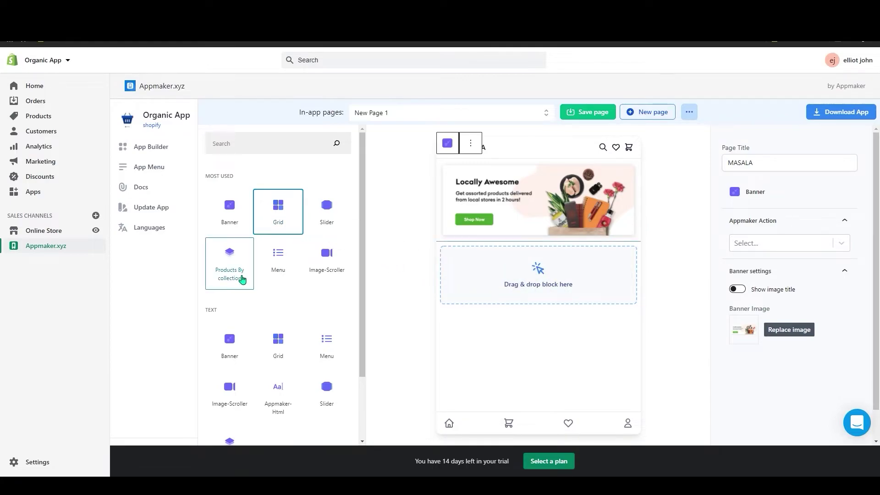
left_click_drag(327, 211, 536, 297)
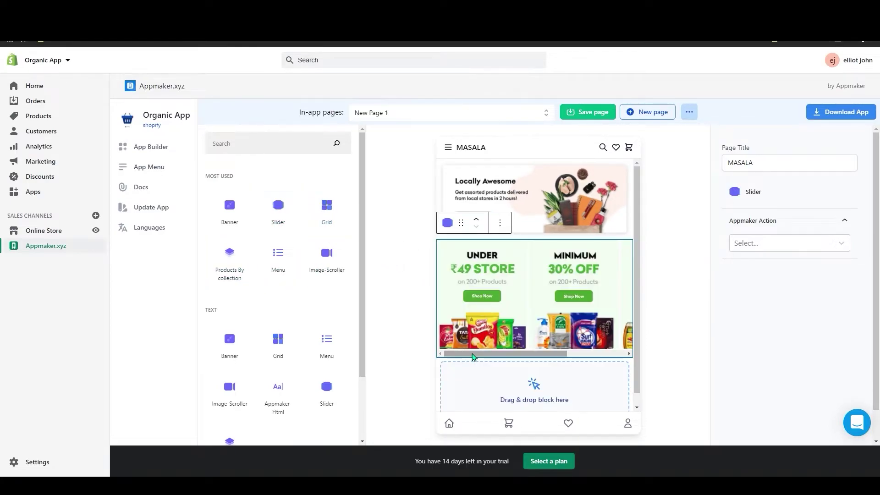
scroll(480, 357, "down", 1)
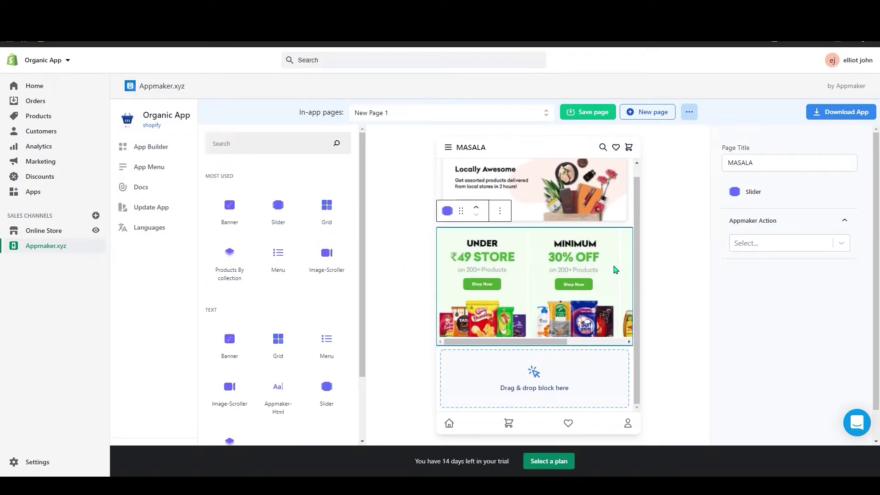
Add a Grid block below the offer slider and give its first item the Pet Food image from the media library.
left_click(510, 291)
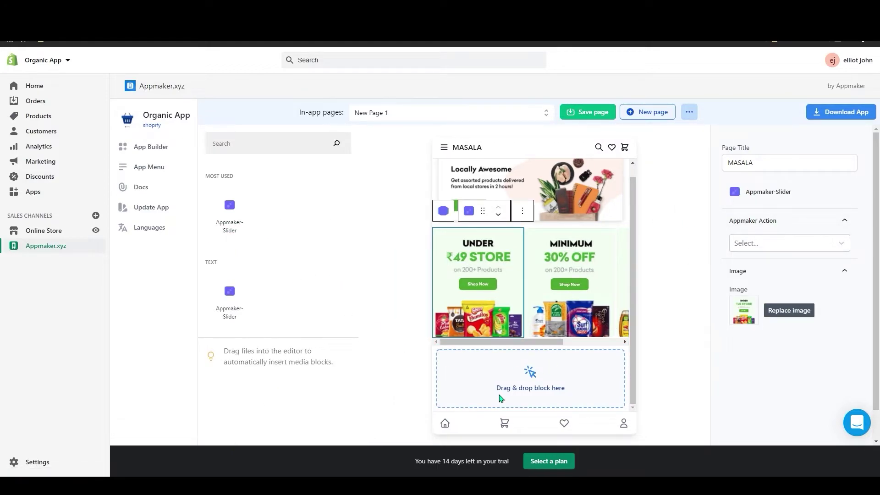
left_click(222, 191)
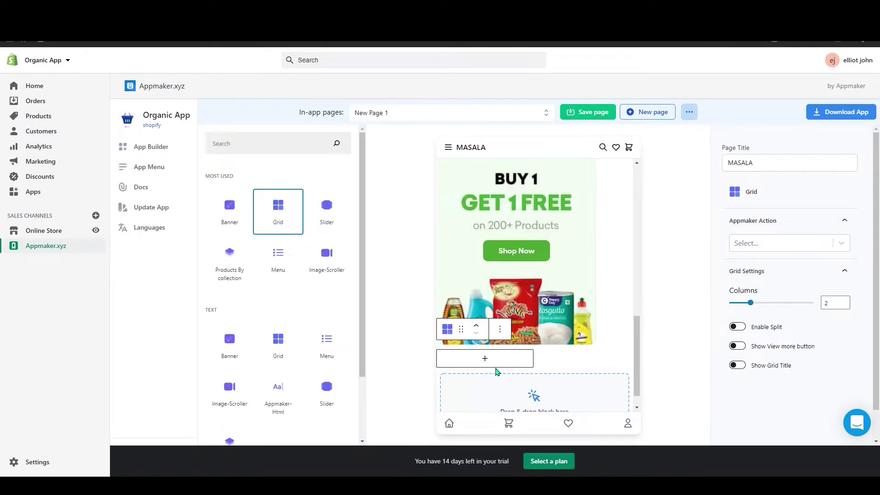
left_click(491, 362)
left_click(492, 366)
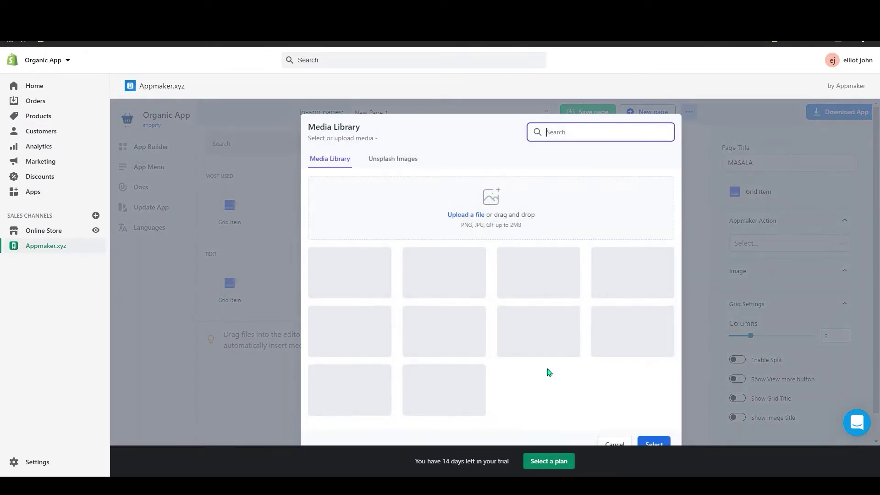
left_click(434, 285)
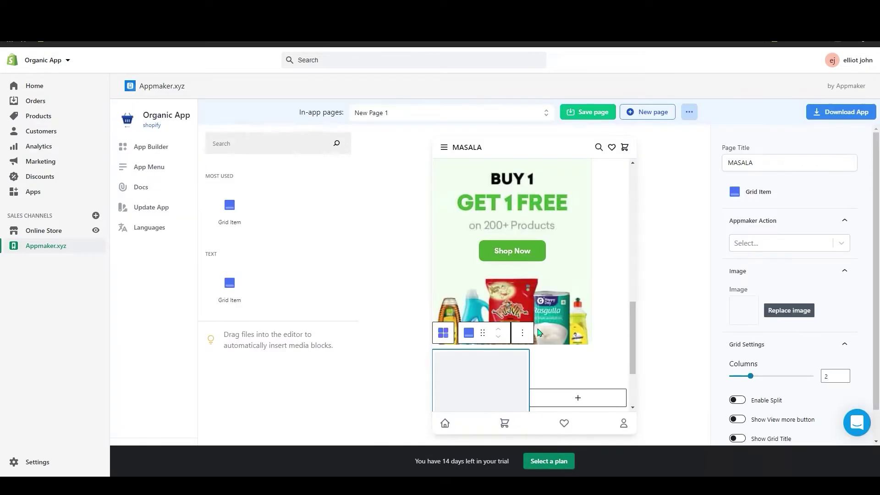
Add a second item beside Pet Food in the grid and choose its image from the media library.
scroll(540, 333, "down", 3)
left_click(578, 296)
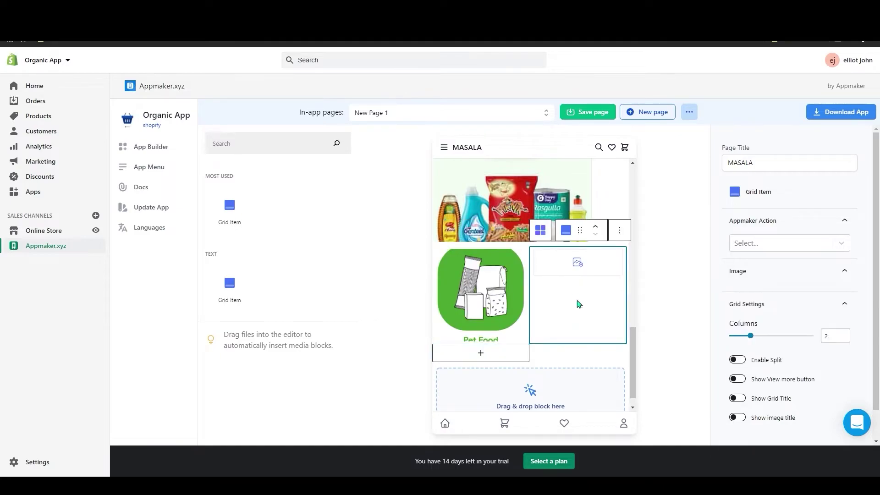
left_click(573, 270)
left_click(584, 267)
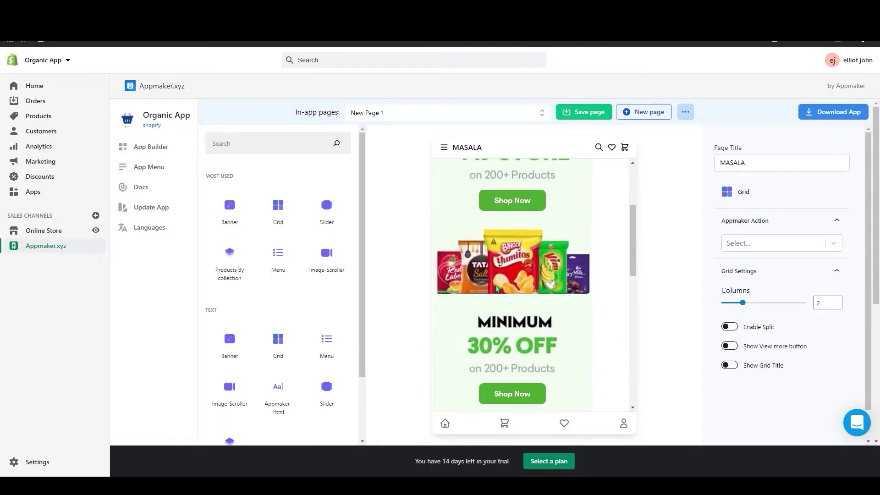
Review the MASALA page from the offer images through to the grid, and save the page.
scroll(499, 285, "down", 2)
scroll(507, 274, "down", 3)
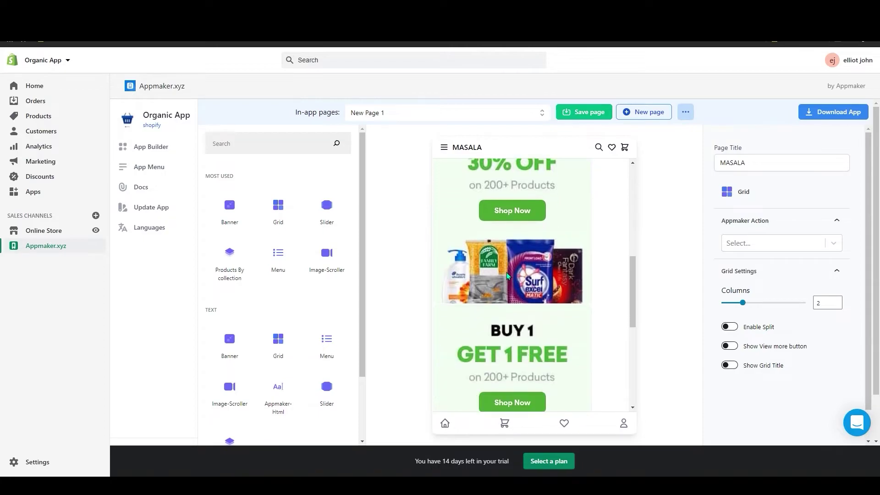
scroll(529, 325, "down", 2)
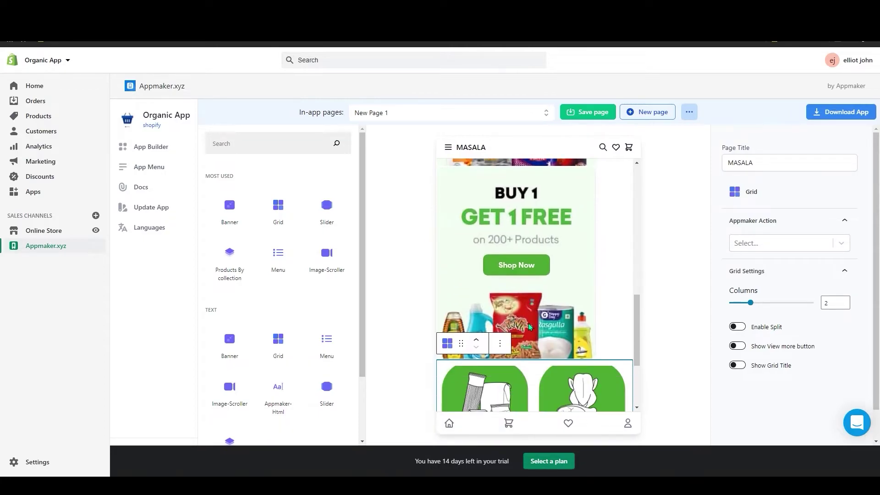
scroll(529, 326, "up", 8)
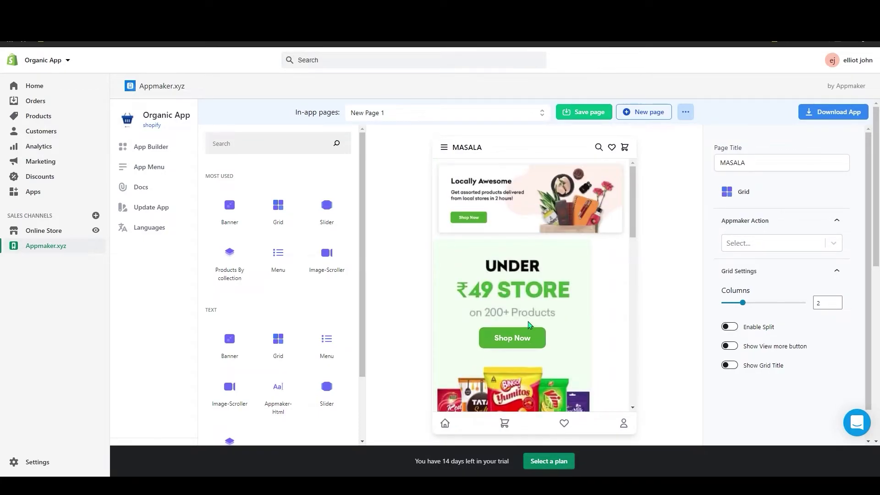
left_click(592, 114)
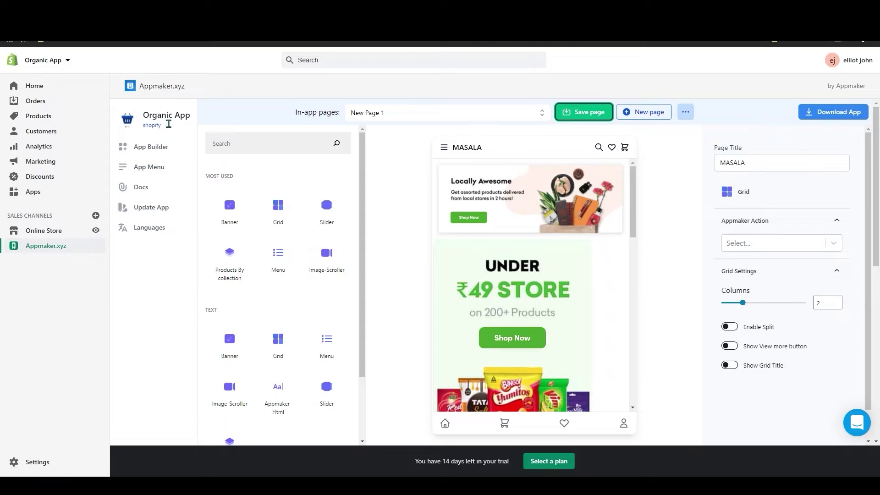
Delete the existing Home item from the app menu and start a new menu item titled Home.
left_click(155, 174)
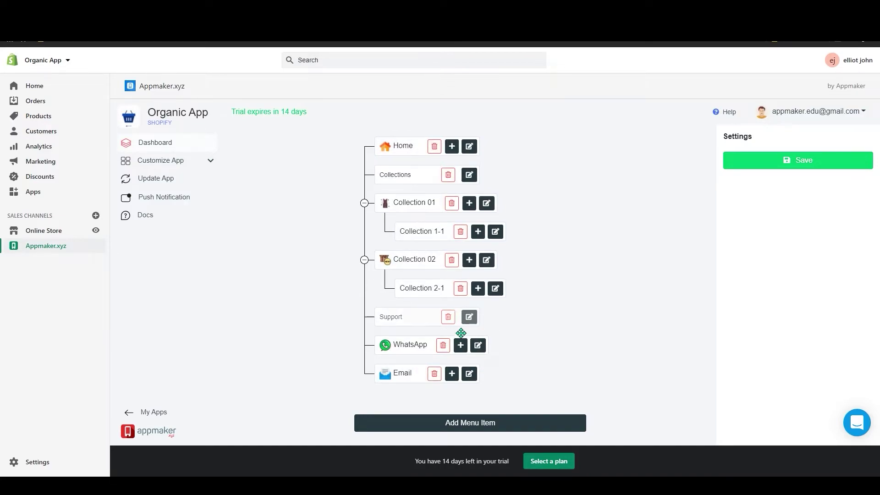
left_click(435, 147)
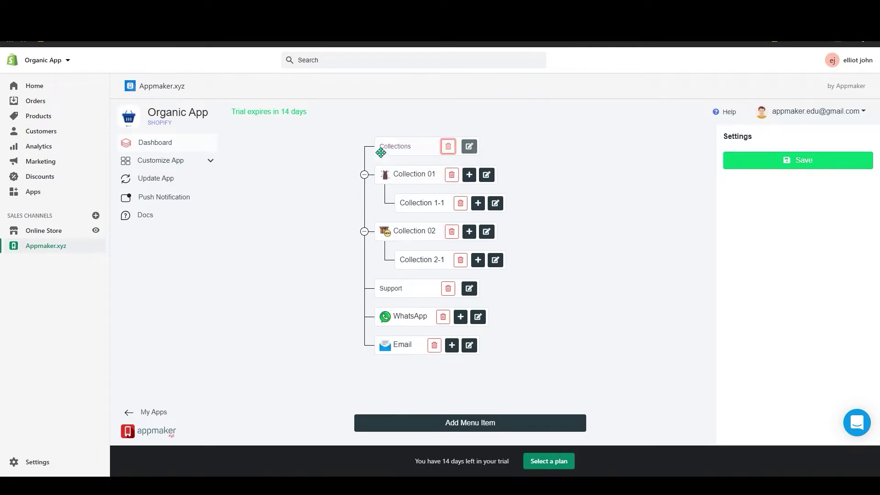
left_click(463, 426)
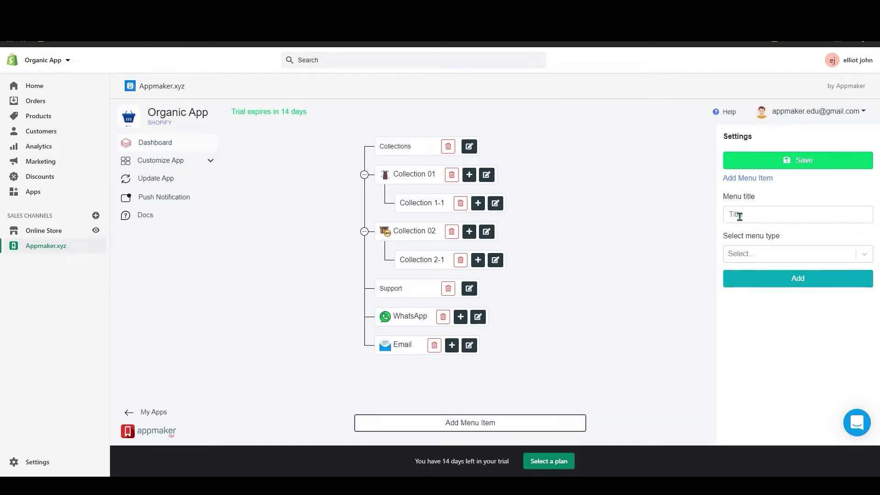
left_click(771, 220)
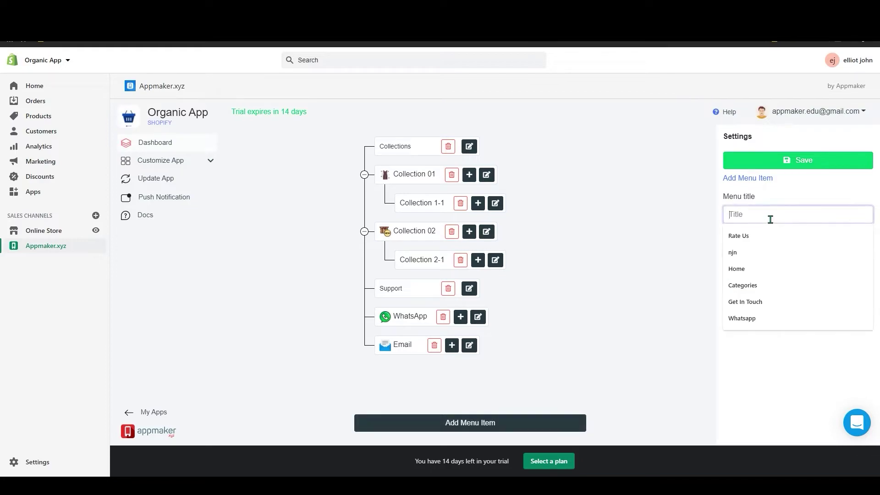
type("Home")
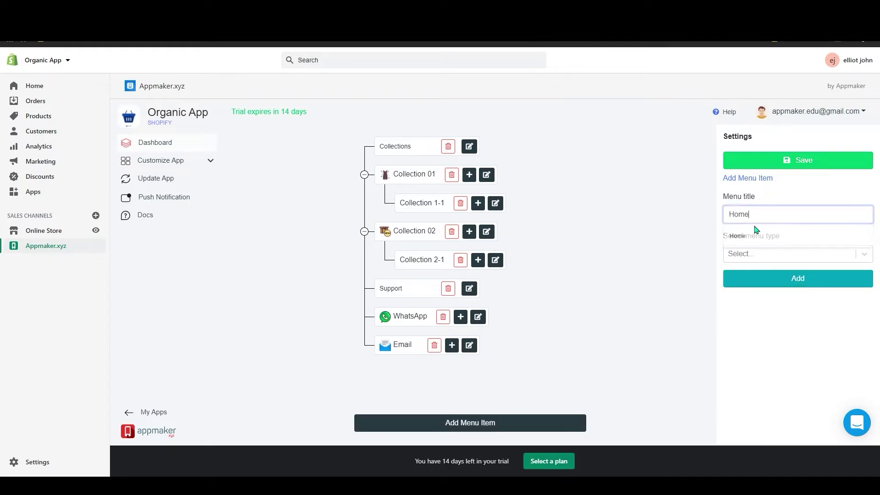
Set the new item's type to Menu Item with the action Open In-App pages, pointing to the HOME page.
left_click(764, 252)
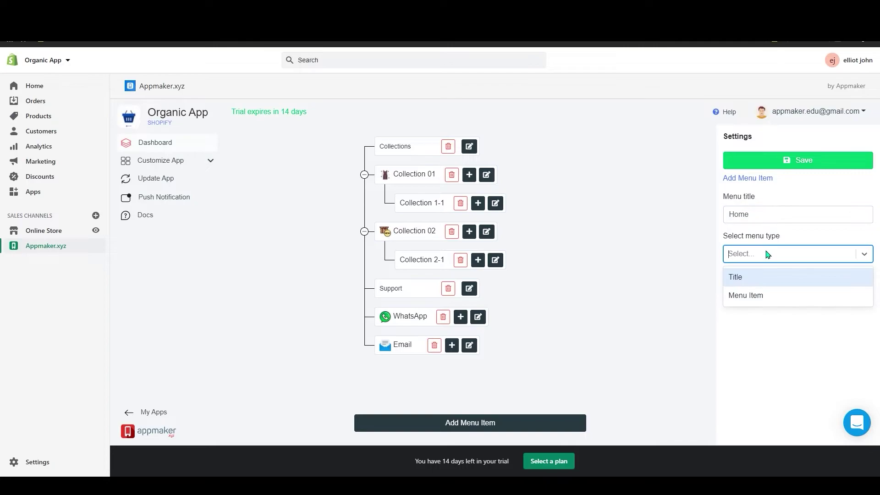
left_click(750, 296)
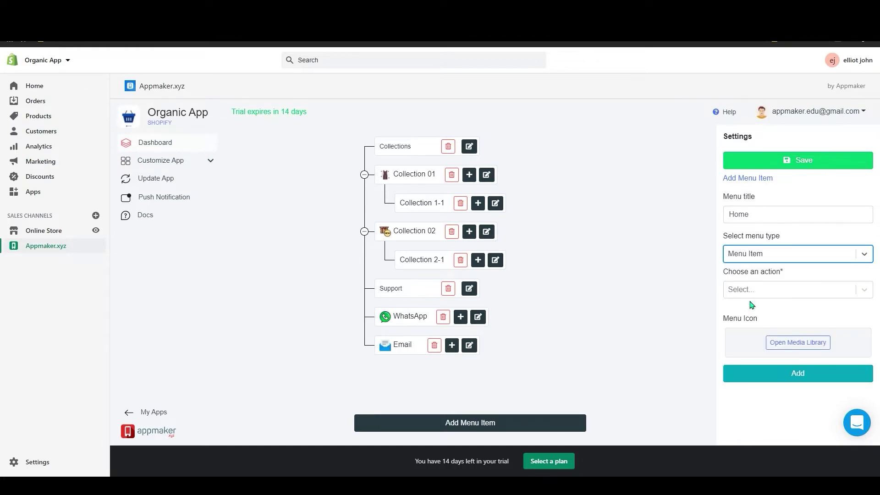
left_click(762, 295)
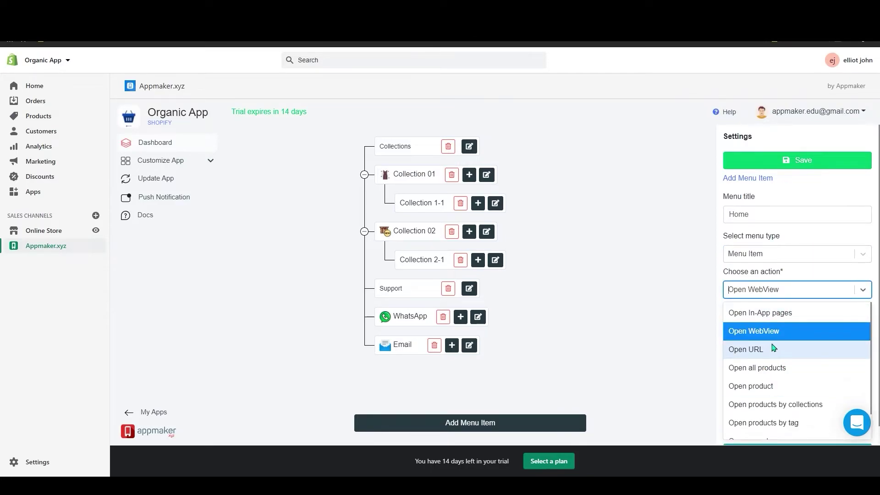
left_click(773, 320)
left_click(770, 334)
left_click(759, 354)
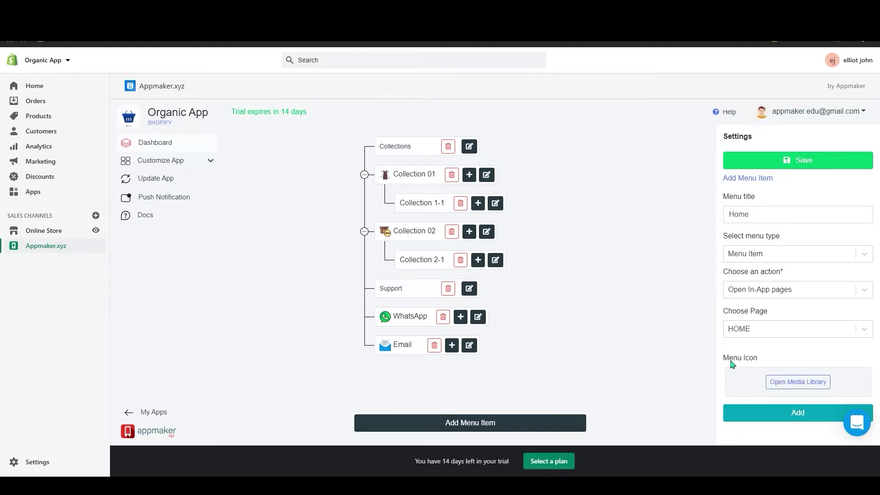
Upload the "home" image from the computer as the icon of the new Home menu item.
left_click(785, 384)
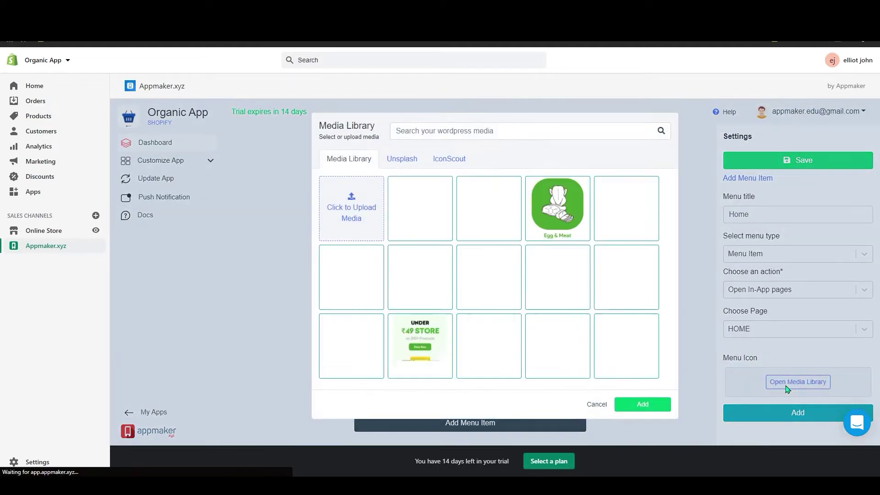
left_click(359, 202)
left_click(235, 40)
double_click(297, 79)
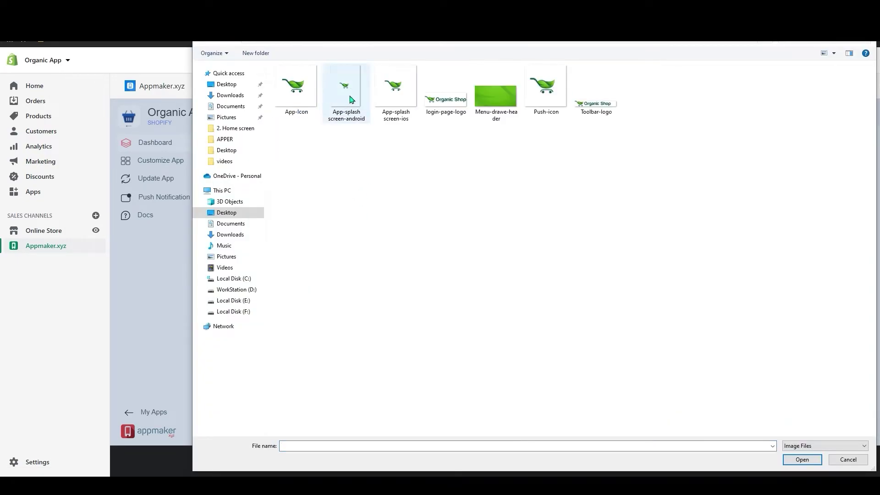
key("alt+Up")
double_click(295, 95)
left_click(395, 87)
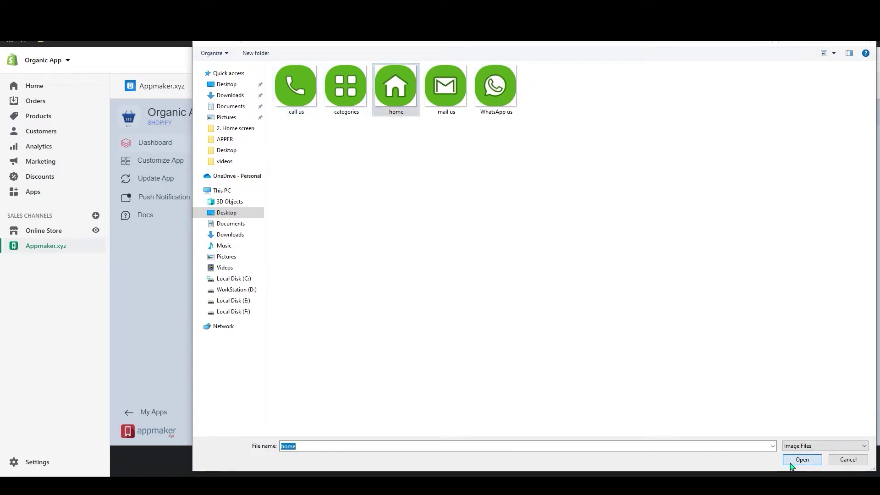
left_click(790, 462)
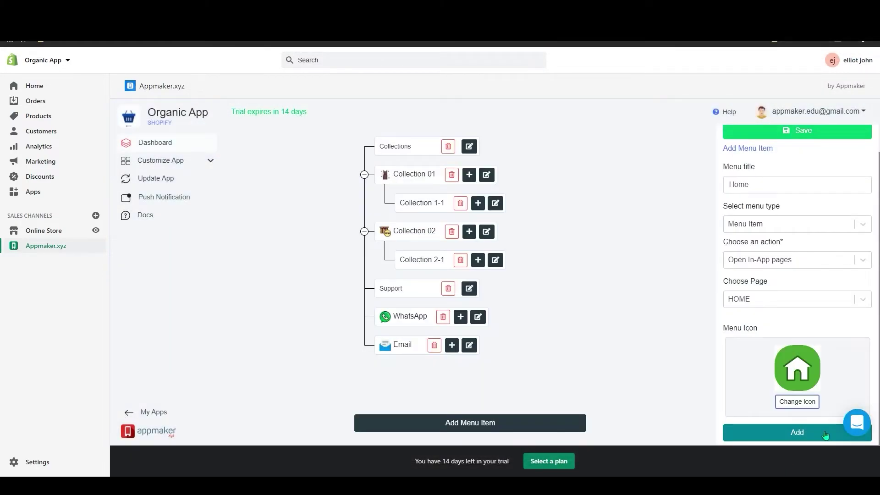
Add the Home item to the app menu, placing it above Collections, and save the menu.
left_click(822, 432)
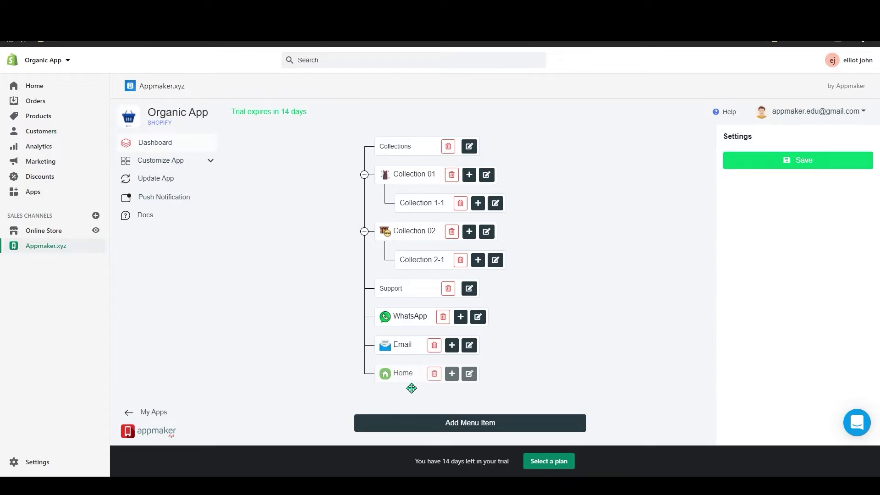
left_click_drag(411, 381, 395, 145)
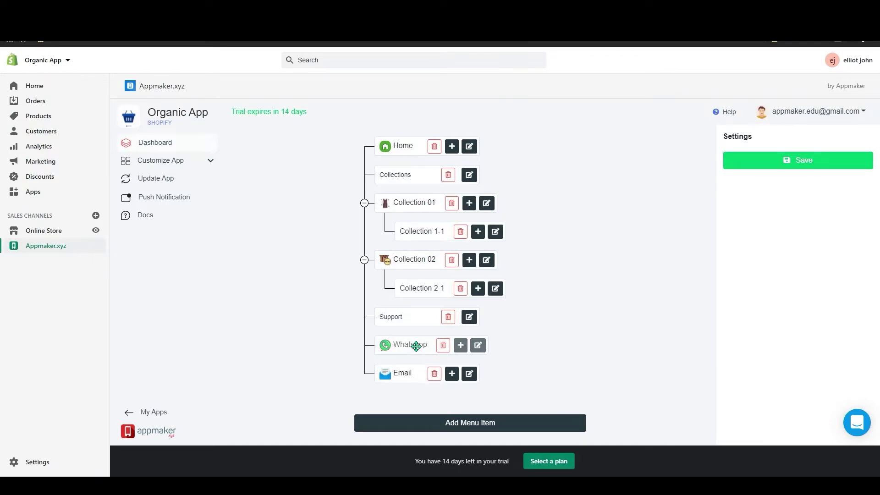
left_click(803, 169)
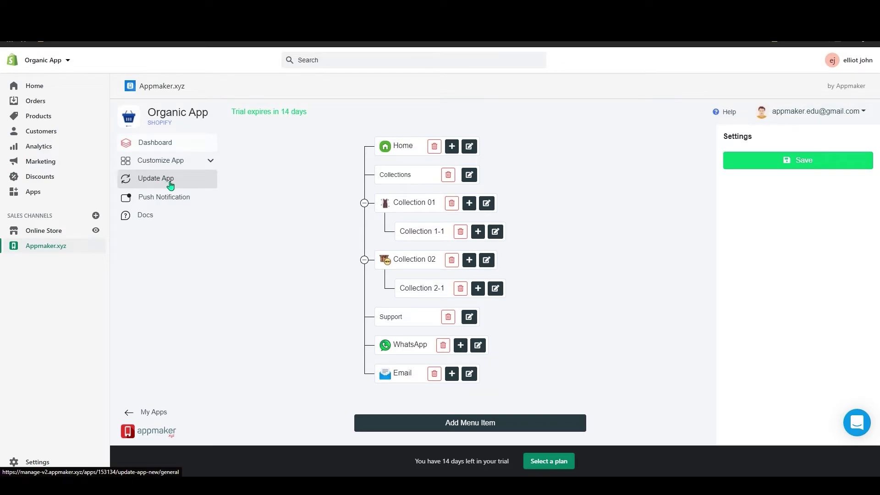
Upload the App-Icon image as the app's icon and preview it on both Android and iOS.
left_click(170, 185)
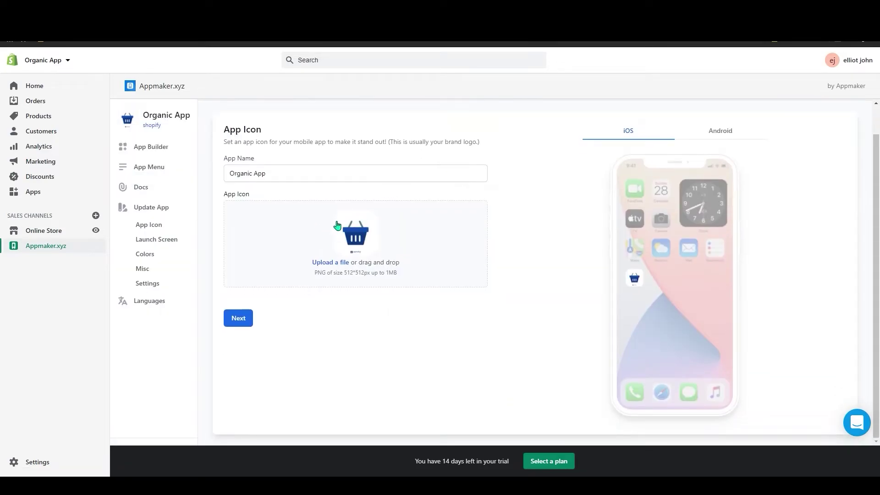
left_click(341, 255)
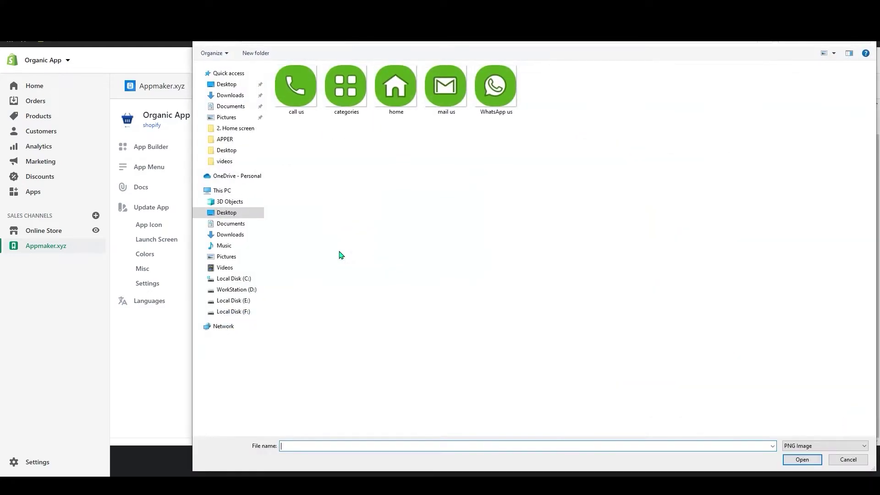
left_click(239, 42)
double_click(294, 92)
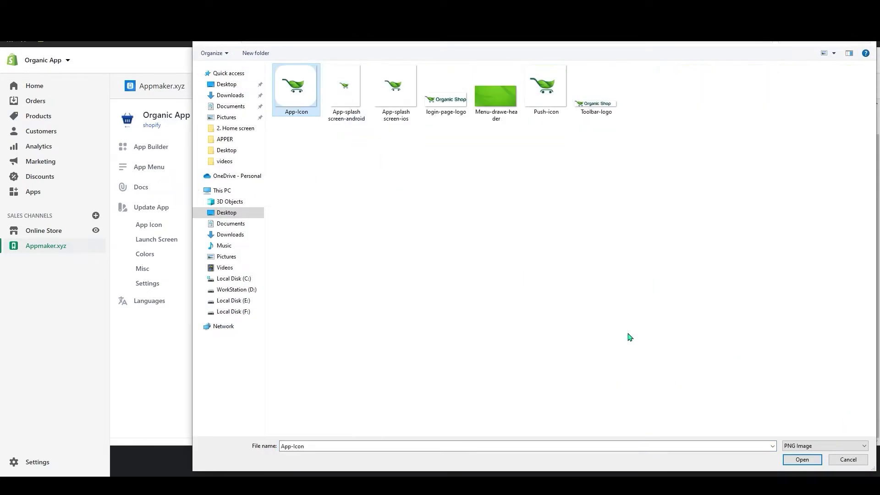
left_click(808, 460)
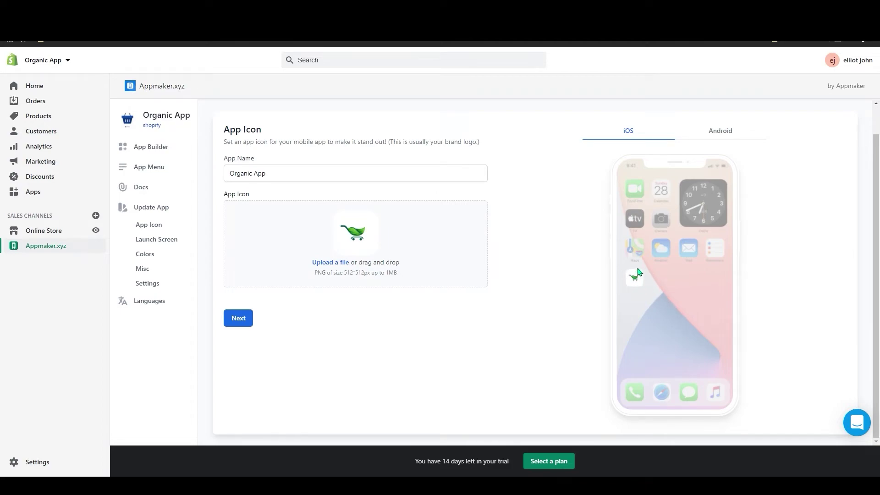
left_click(721, 131)
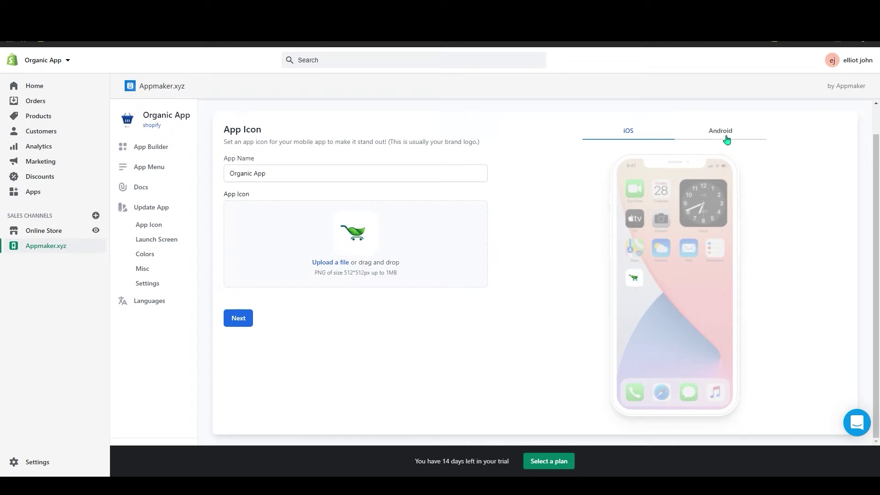
left_click(655, 137)
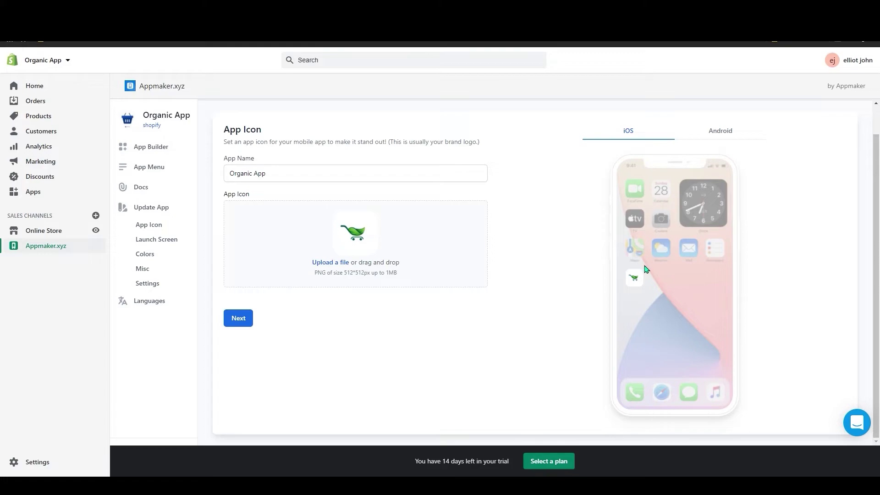
Upload the "App-splash screen-android" image as the launch screen logo.
left_click(250, 318)
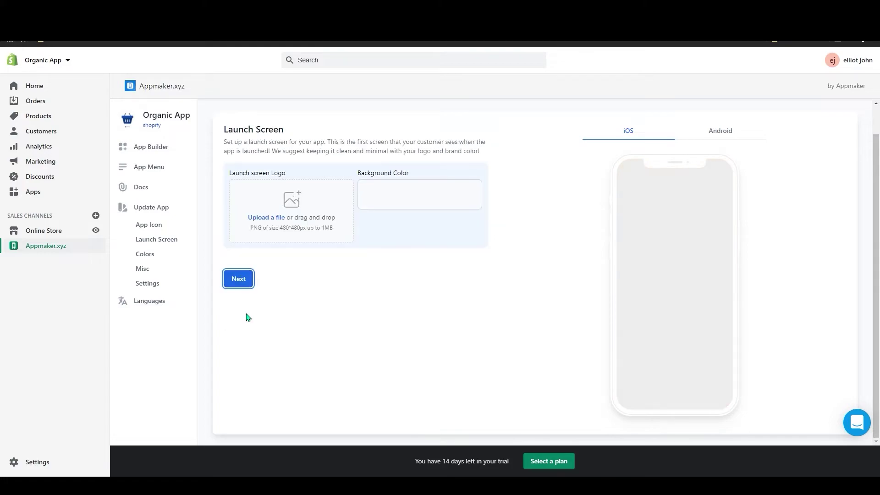
left_click(288, 208)
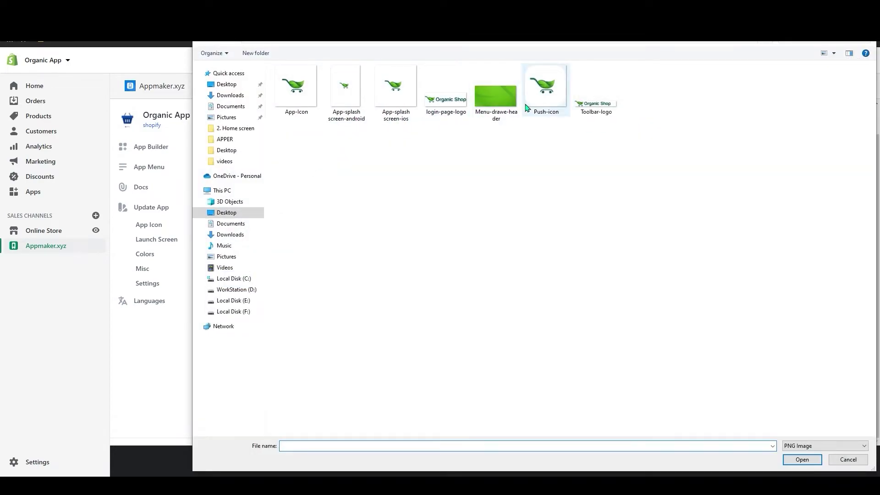
left_click(346, 87)
left_click(402, 104)
left_click(342, 97)
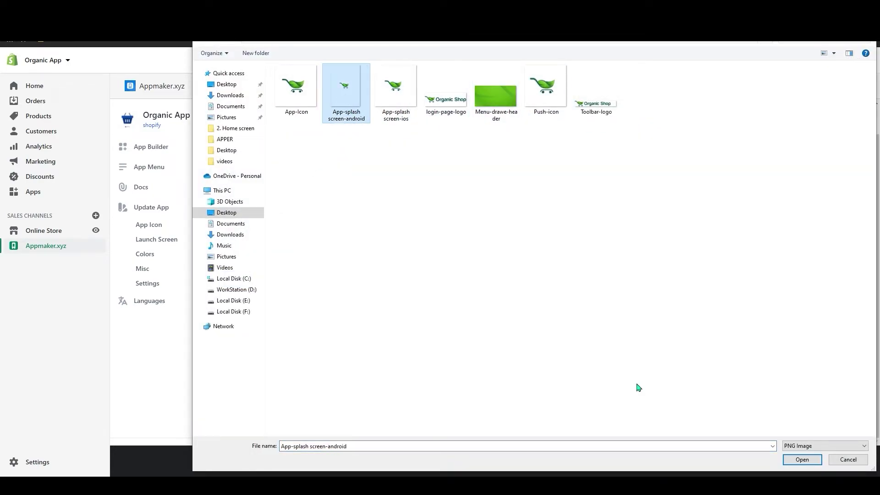
left_click(811, 460)
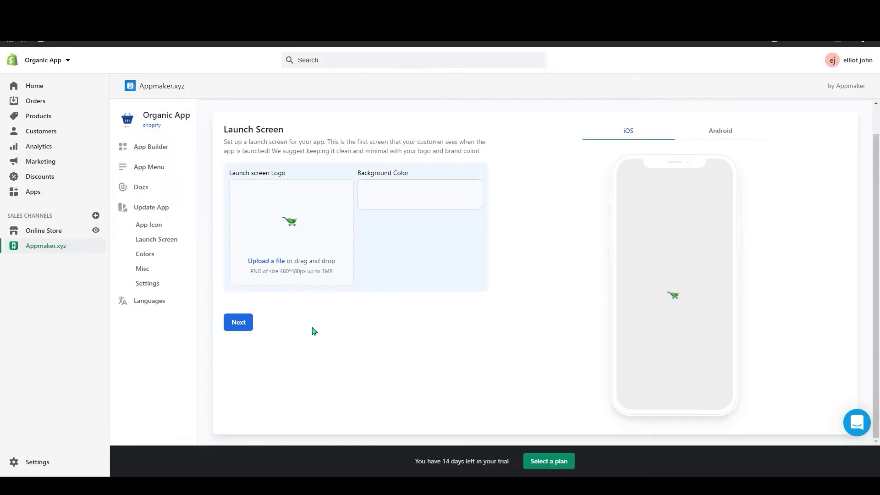
Set the launch screen's background color to green #82cab1 and proceed to the color settings.
left_click(419, 198)
left_click_drag(411, 242, 395, 231)
left_click(398, 290)
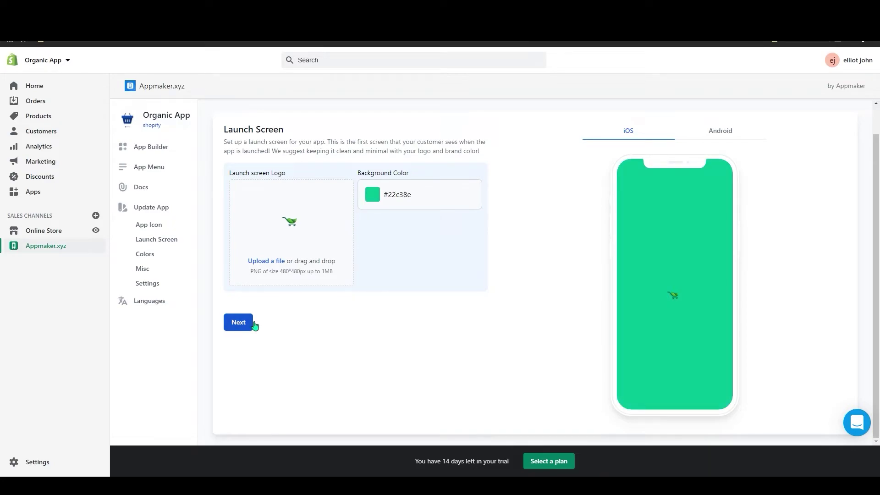
left_click(253, 324)
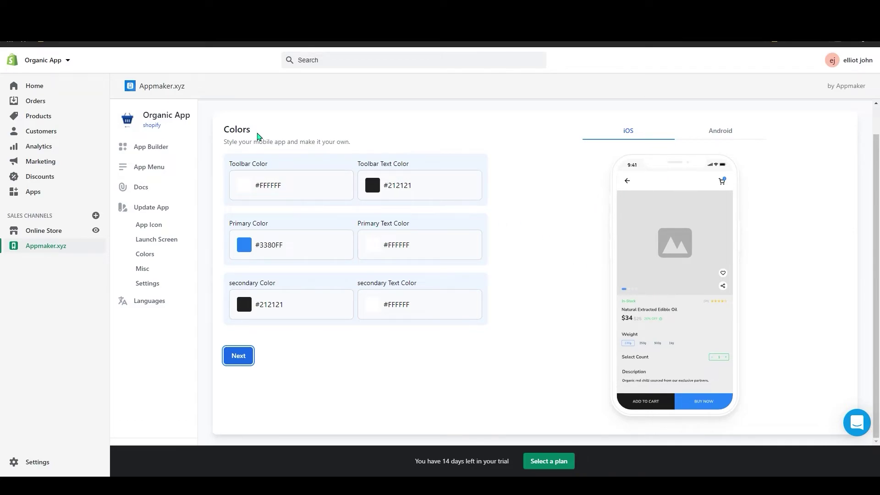
Keep the default app colors and upload the Menu-drawe-header image as the drawer header.
left_click(250, 354)
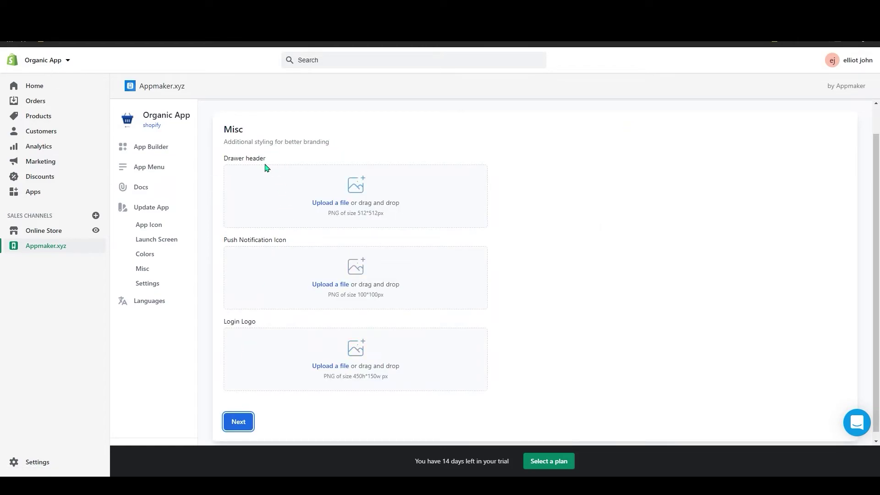
scroll(350, 285, "down", 1)
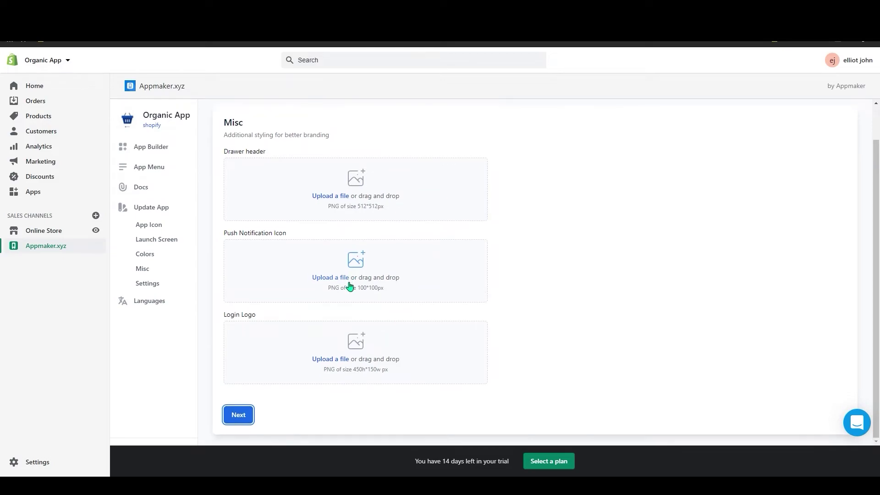
left_click(355, 178)
left_click(496, 96)
left_click(806, 460)
Enable Grocery Mode, the language switcher and the currency switcher in the app's core feature settings.
left_click(243, 415)
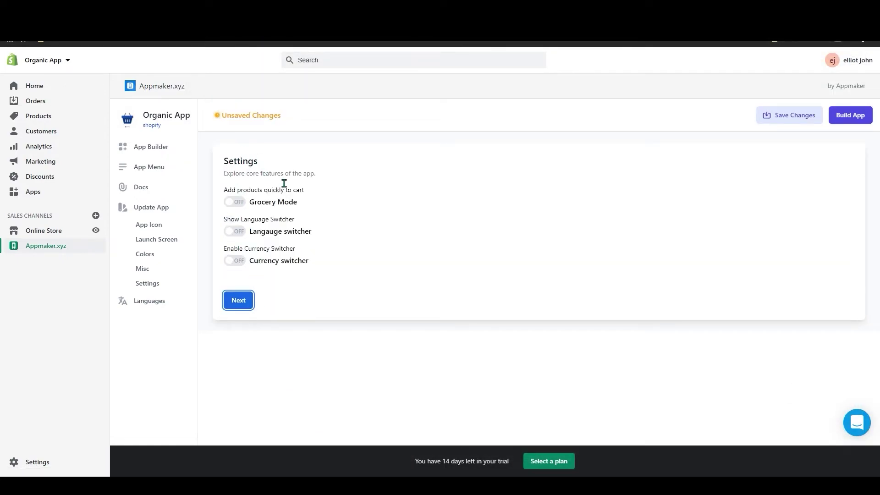
left_click(248, 204)
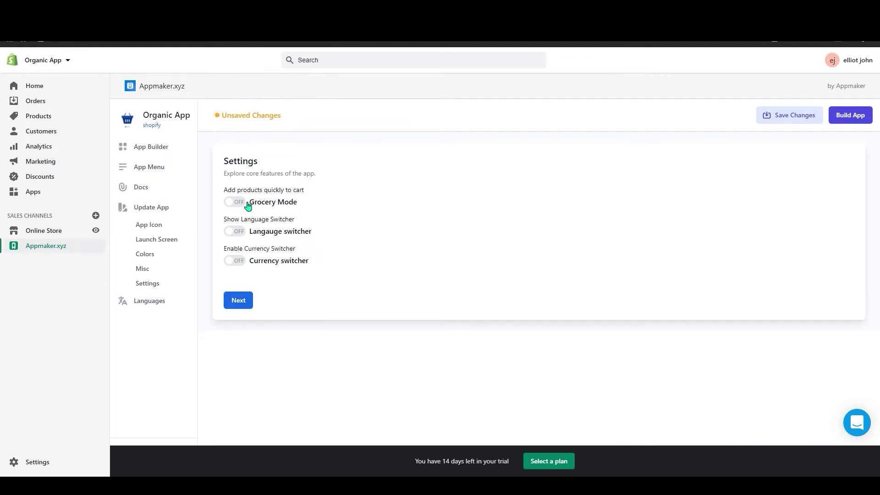
left_click(245, 233)
left_click(238, 261)
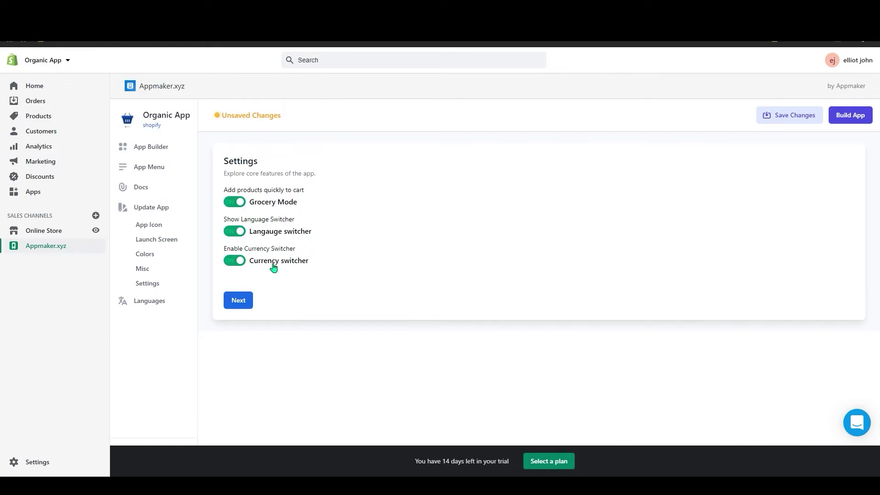
left_click(242, 308)
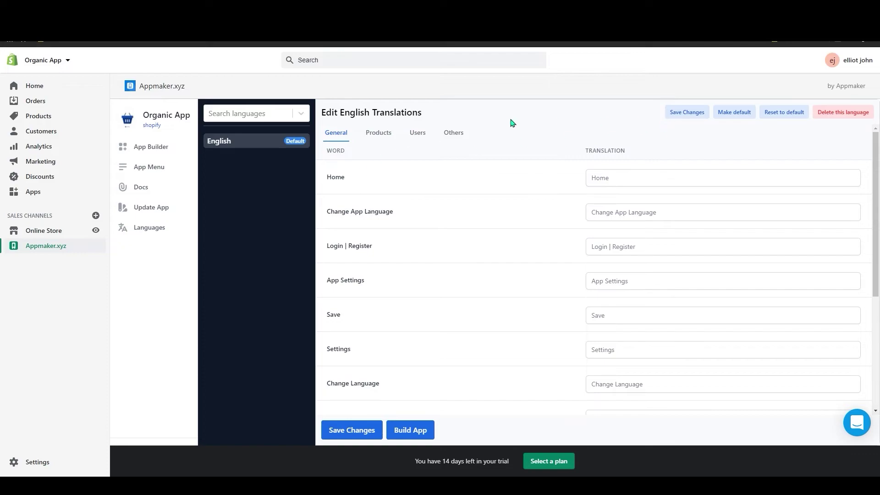
Search the languages for Spanish and add "Spanish; Castilian" to the app.
left_click(270, 116)
type("spa")
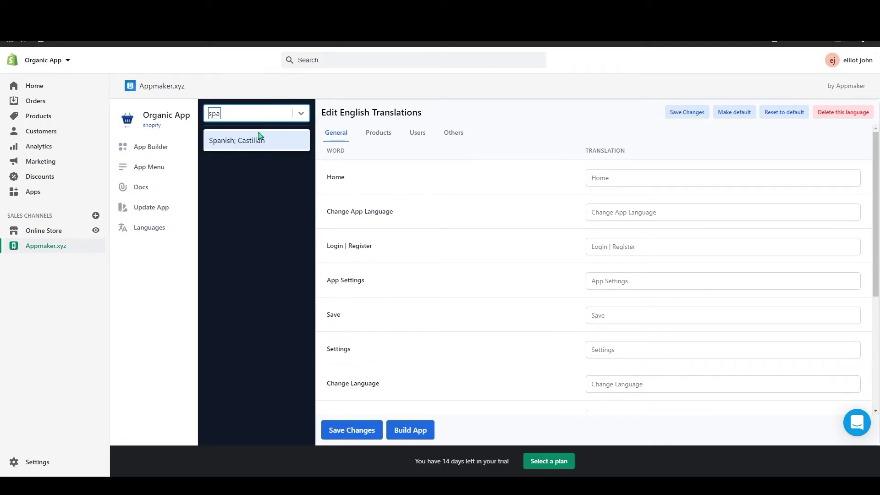
type("ns")
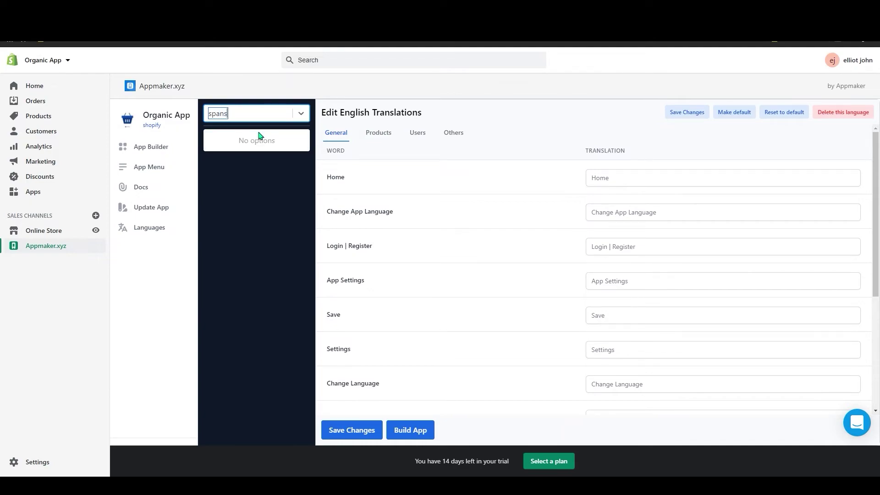
key("BackSpace")
left_click(261, 138)
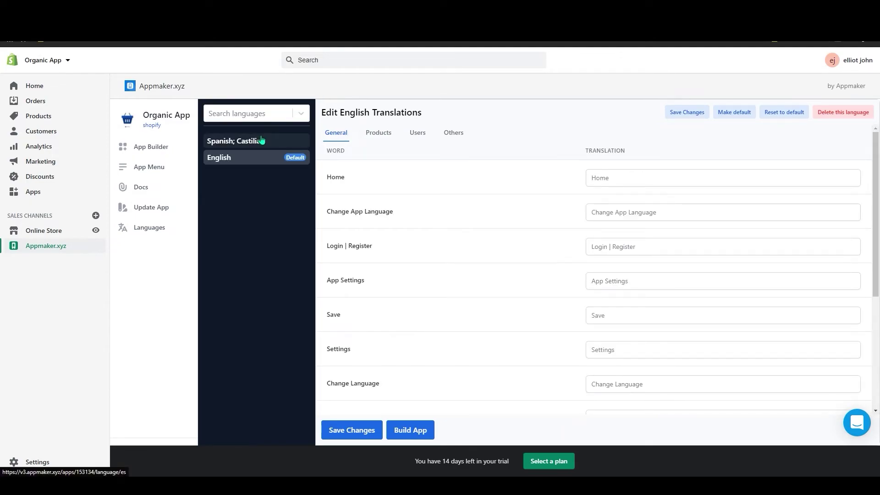
Open the "Spanish; Castilian" translations, delete that language from the app and save the language changes.
left_click(261, 143)
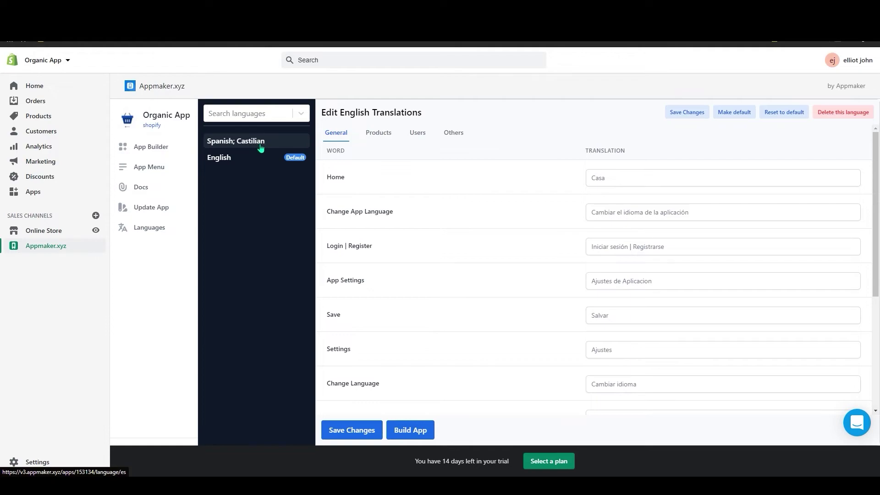
left_click(852, 114)
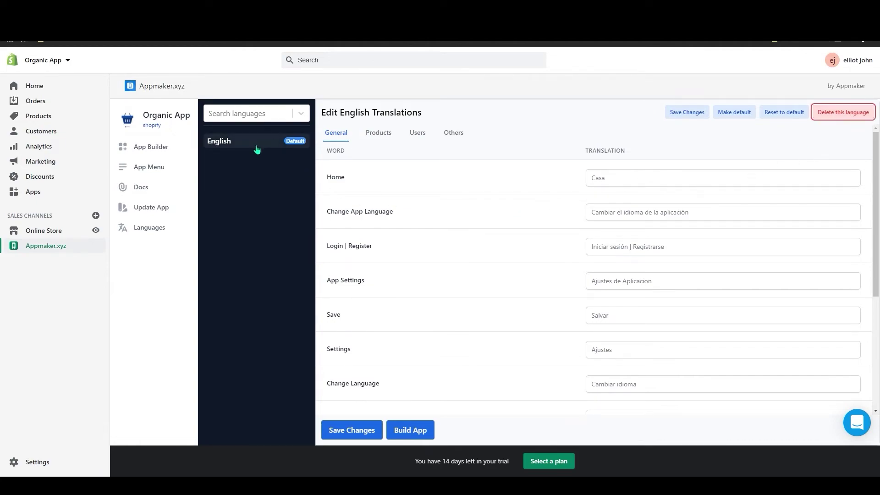
scroll(385, 303, "down", 4)
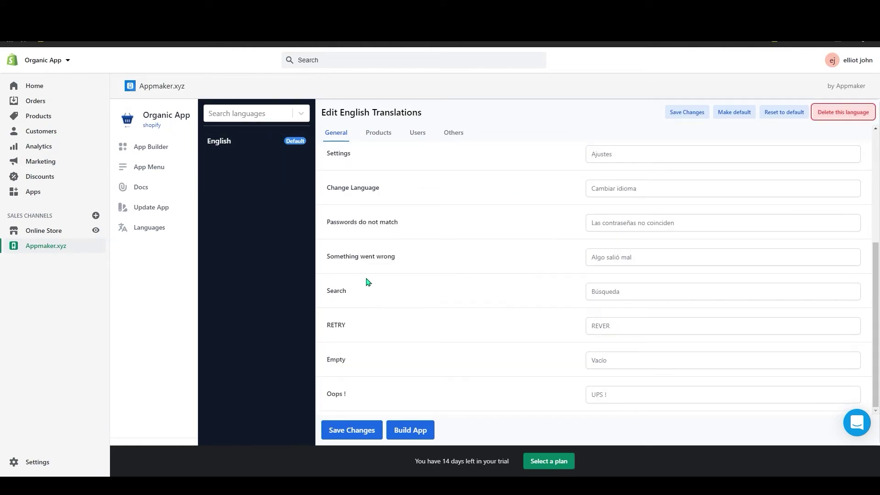
left_click(373, 428)
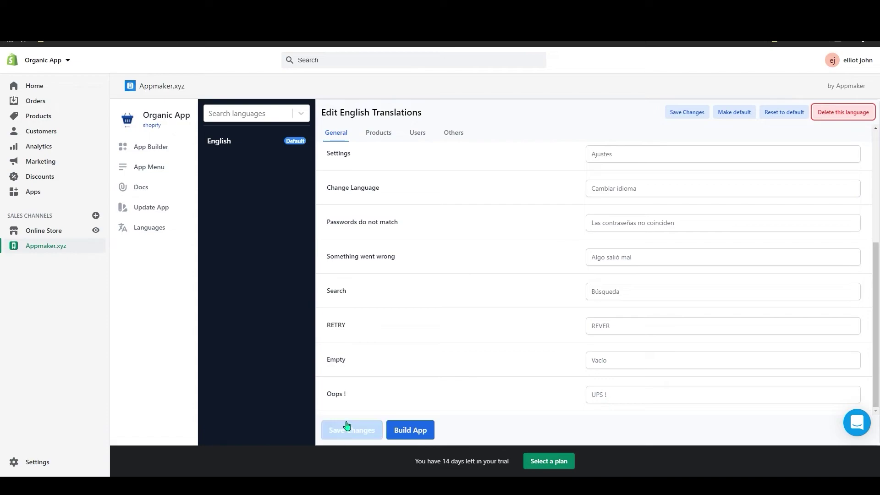
left_click(364, 429)
Build the app and download the .apk file for the Android preview.
left_click(425, 429)
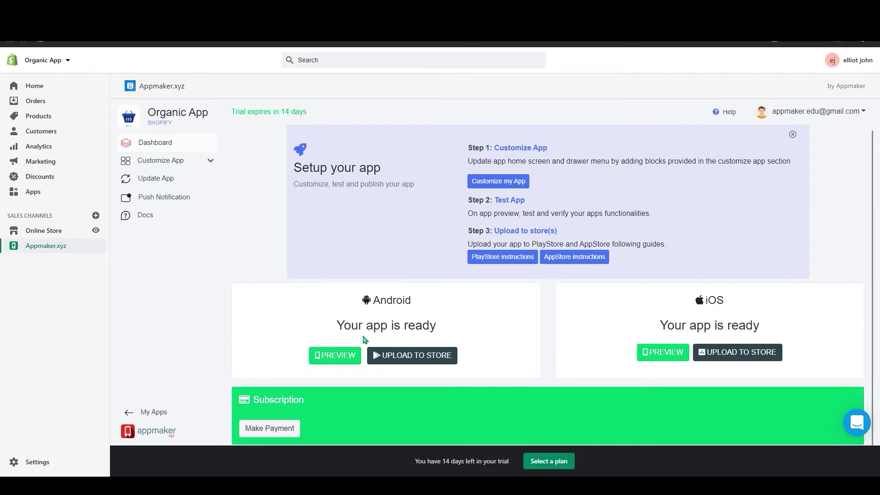
left_click(351, 360)
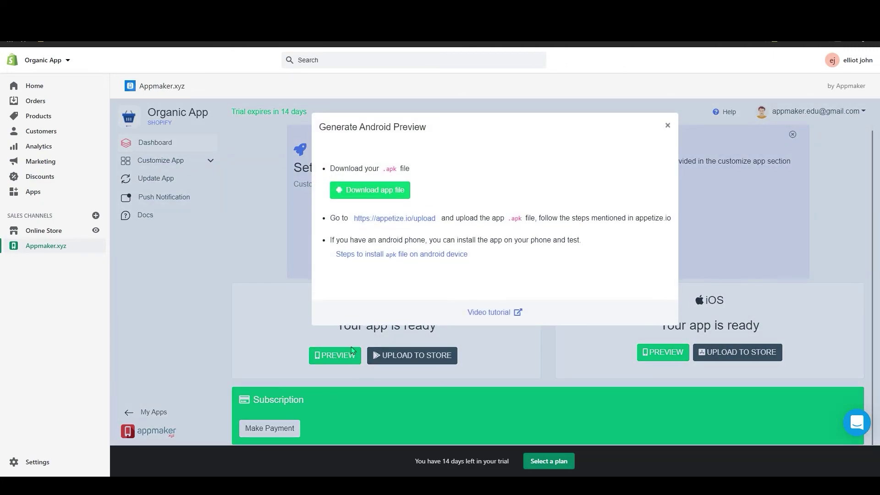
left_click(391, 192)
left_click(807, 463)
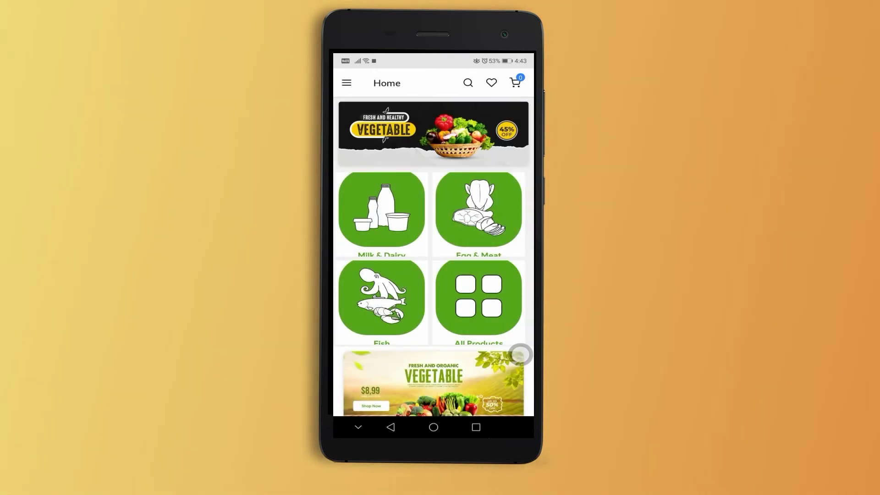
Switch to the built app on the Android phone, look through its home page and open the Household collection.
left_click_drag(488, 330, 486, 222)
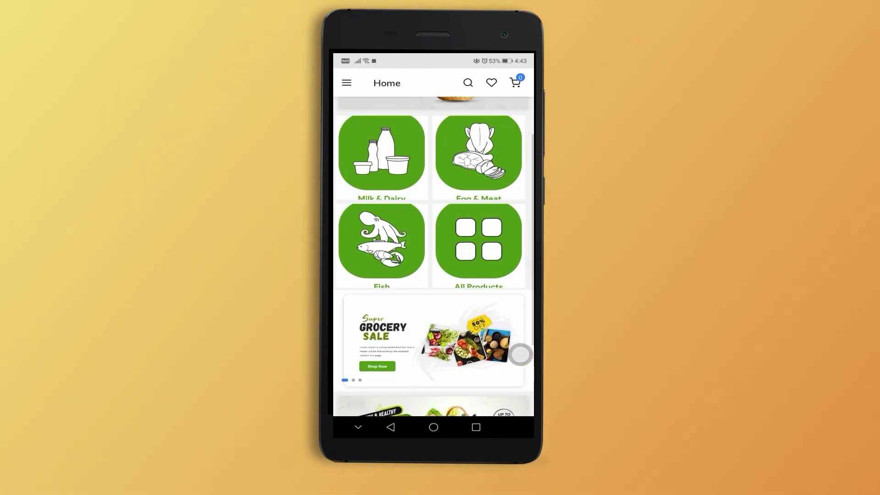
left_click(346, 83)
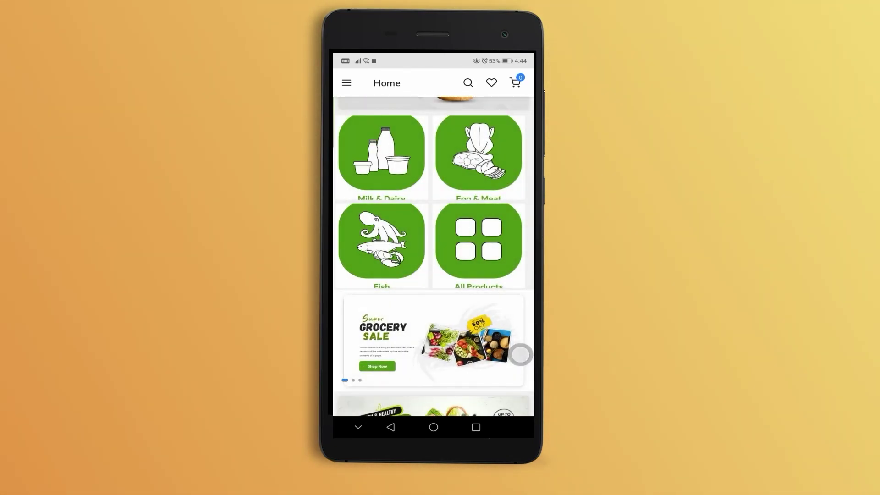
scroll(470, 363, "up", 1)
left_click(415, 279)
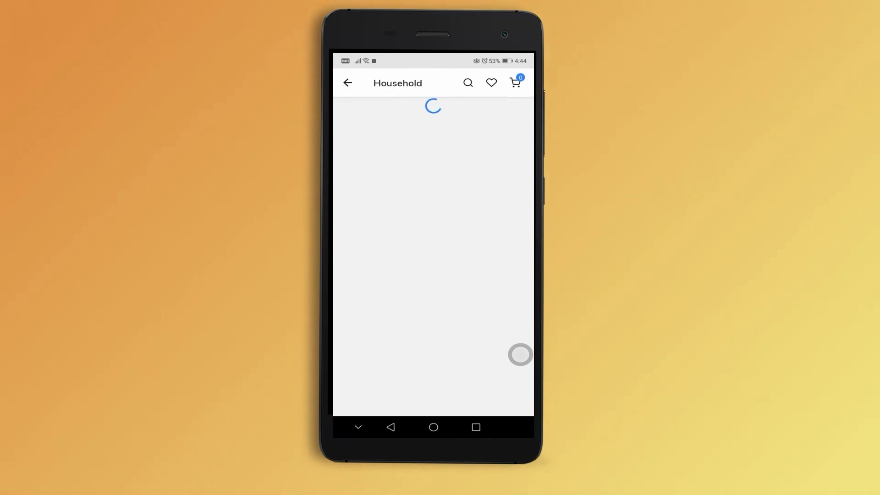
Browse the Household products and open the plastic handle bed, carpet and sofa cleaning brush.
scroll(460, 231, "down", 1)
scroll(464, 198, "down", 1)
scroll(464, 196, "up", 1)
left_click(420, 161)
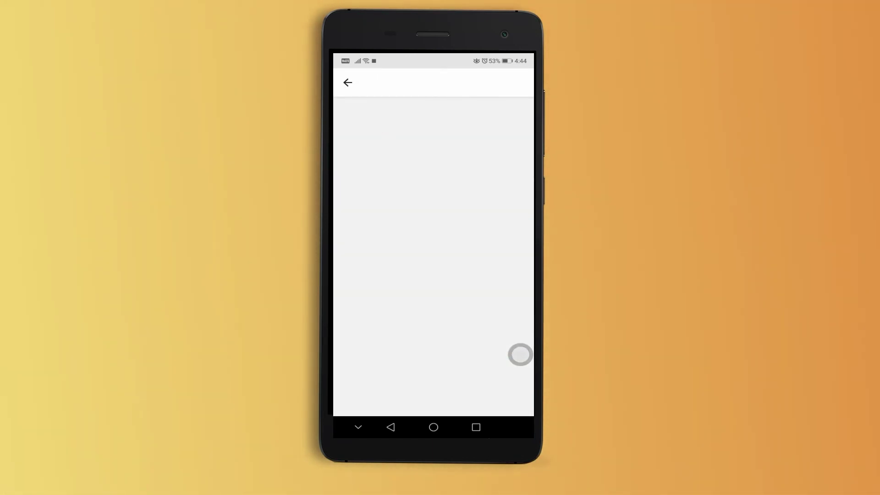
Review the cleaning brush's product details and add the brush to the wishlist.
scroll(475, 310, "down", 1)
scroll(489, 304, "down", 1)
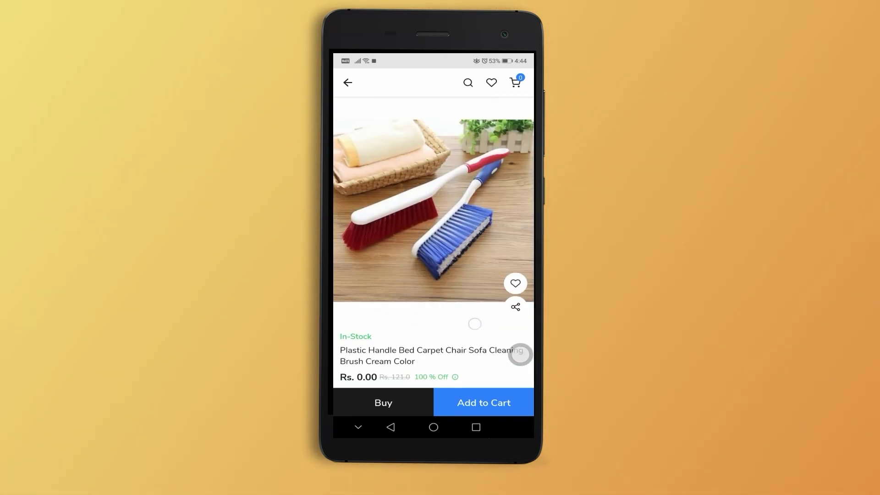
scroll(521, 355, "down", 2)
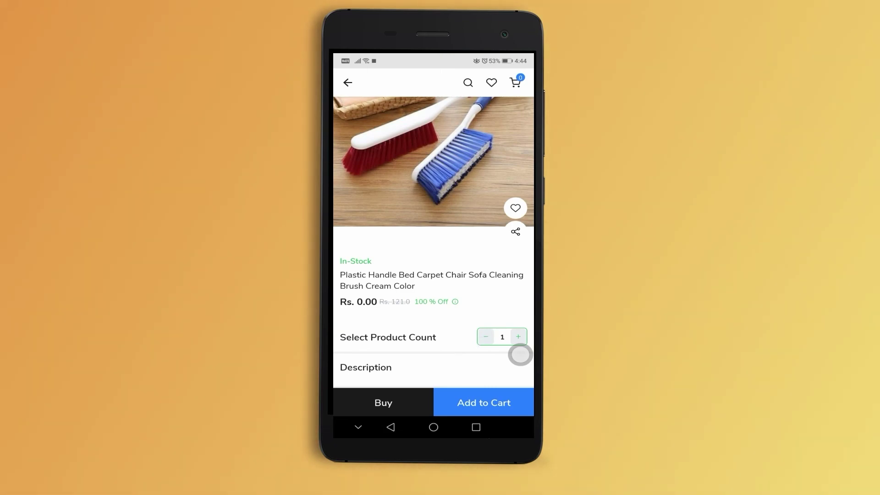
scroll(467, 297, "up", 1)
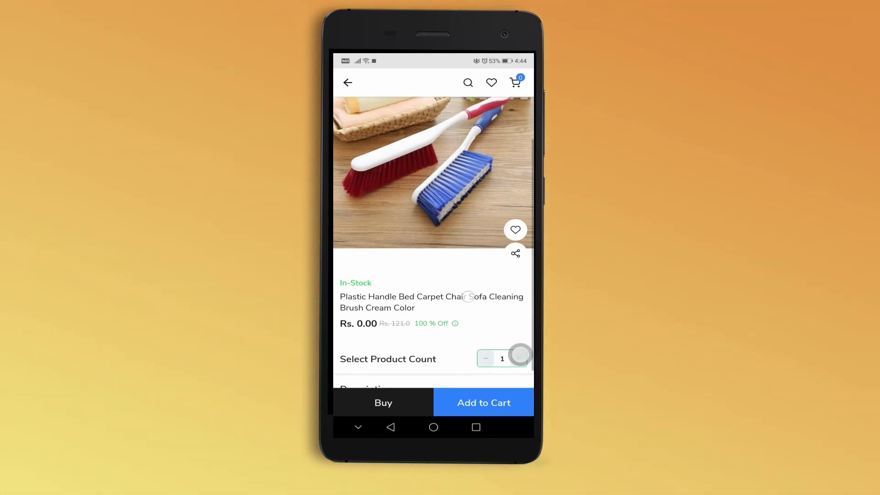
left_click(516, 233)
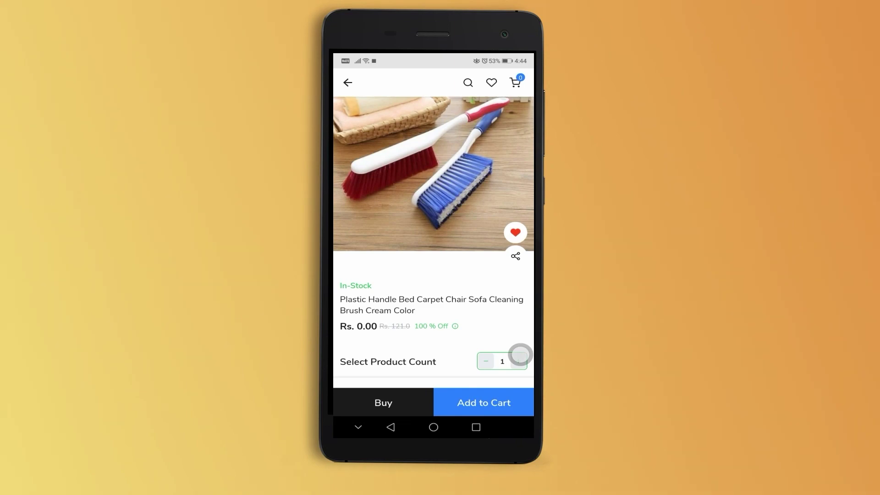